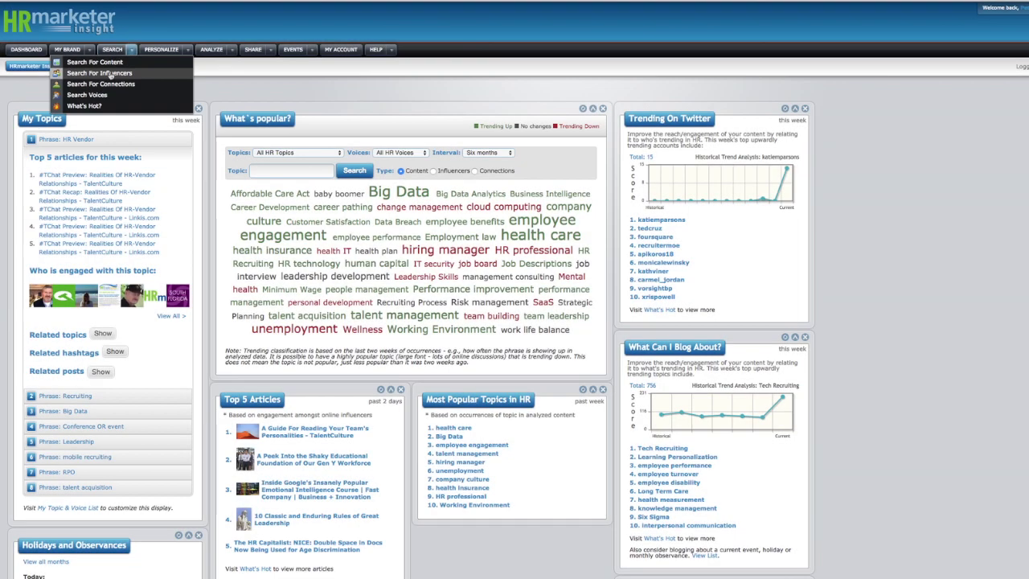
Step: Run an influencer search for the suggested topic Learning Development over six months, covering both author types
left_click(110, 73)
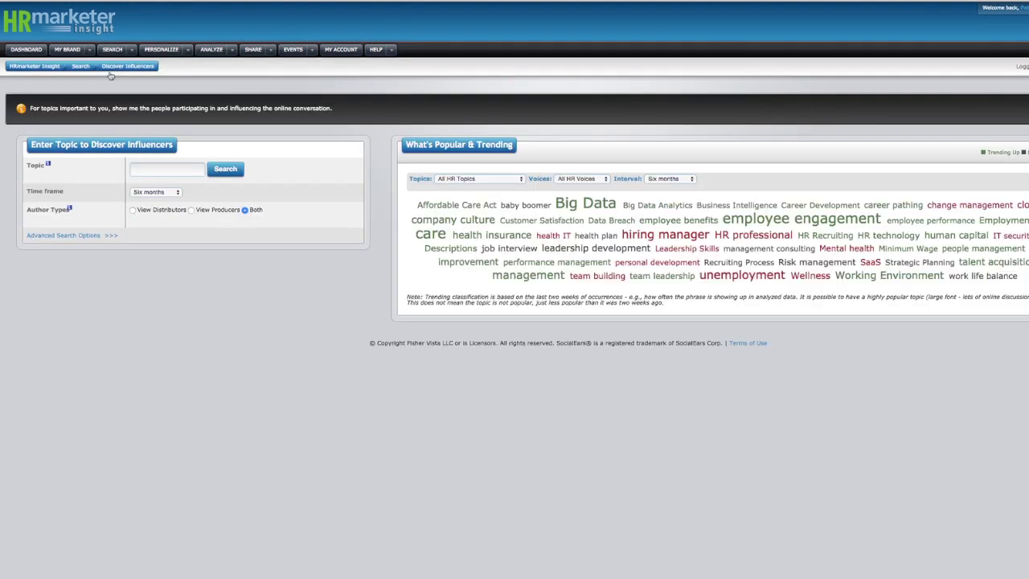
left_click(146, 170)
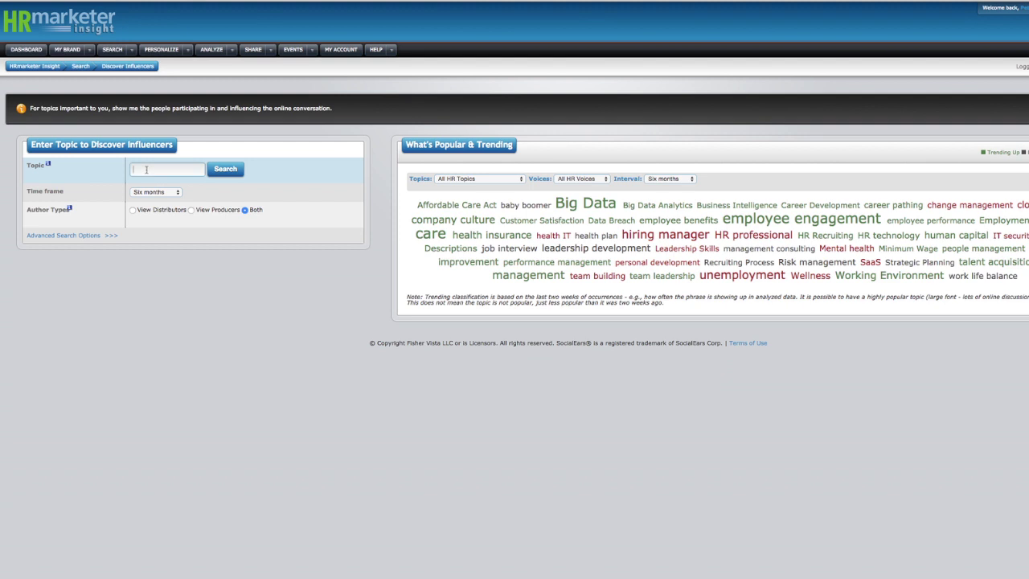
type("learning")
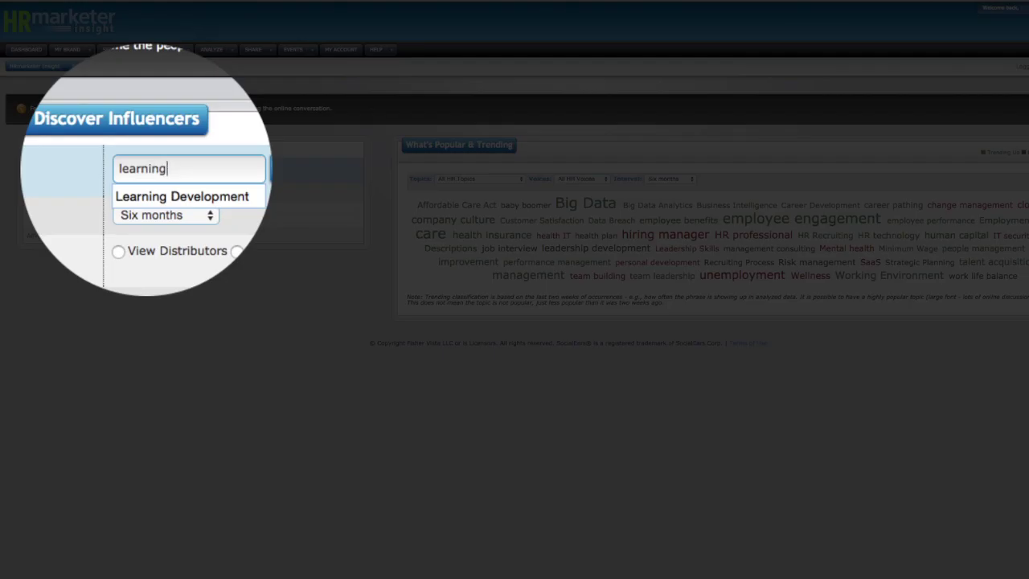
left_click(157, 181)
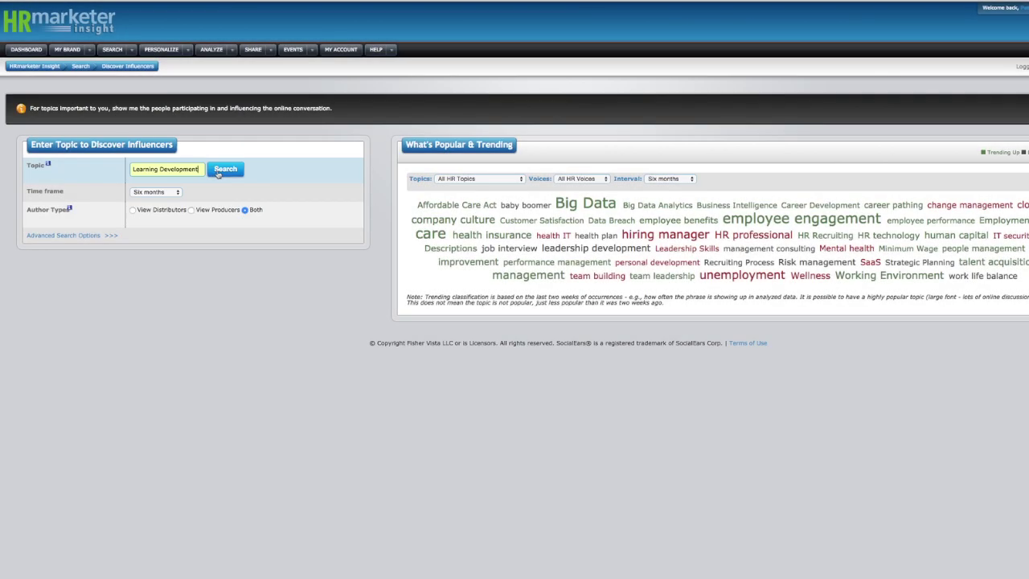
left_click(221, 173)
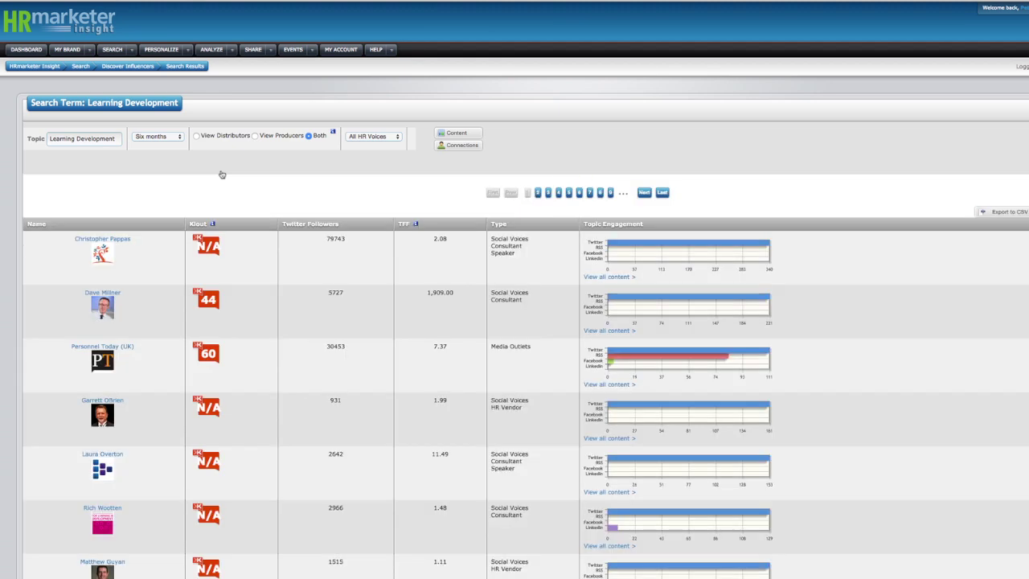
Step: Browse the Learning Development influencers and open the profile of the speaker with 1637 Twitter followers
scroll(222, 175, "down", 3)
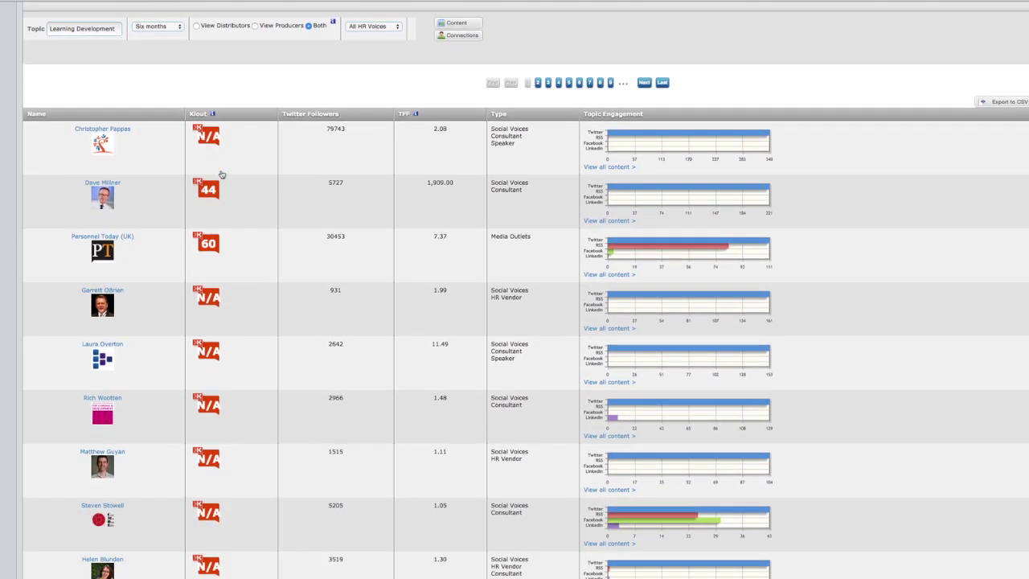
scroll(222, 175, "down", 5)
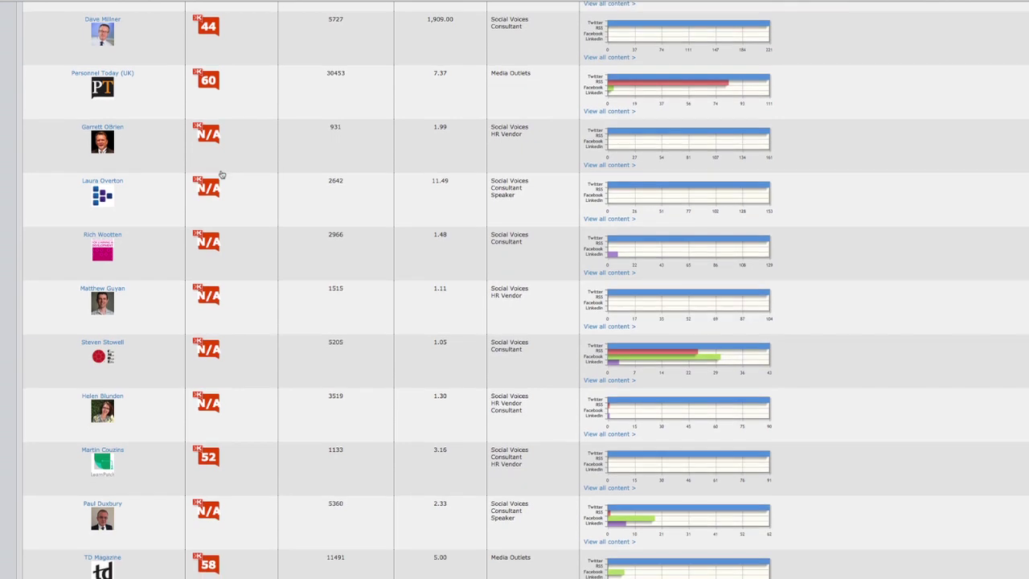
scroll(221, 174, "down", 5)
scroll(221, 175, "down", 5)
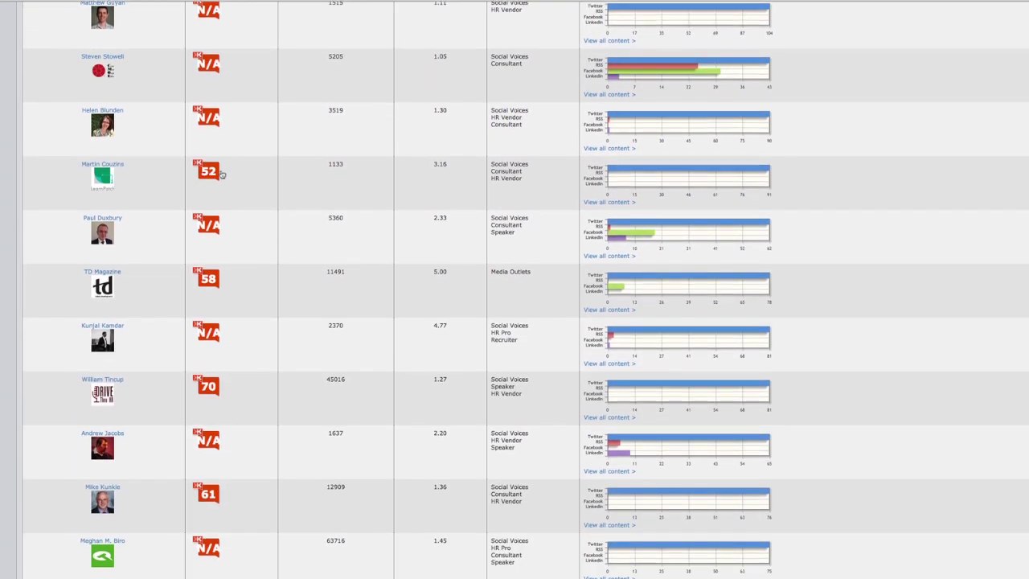
scroll(222, 174, "down", 3)
scroll(117, 344, "up", 2)
mouse_move(116, 344)
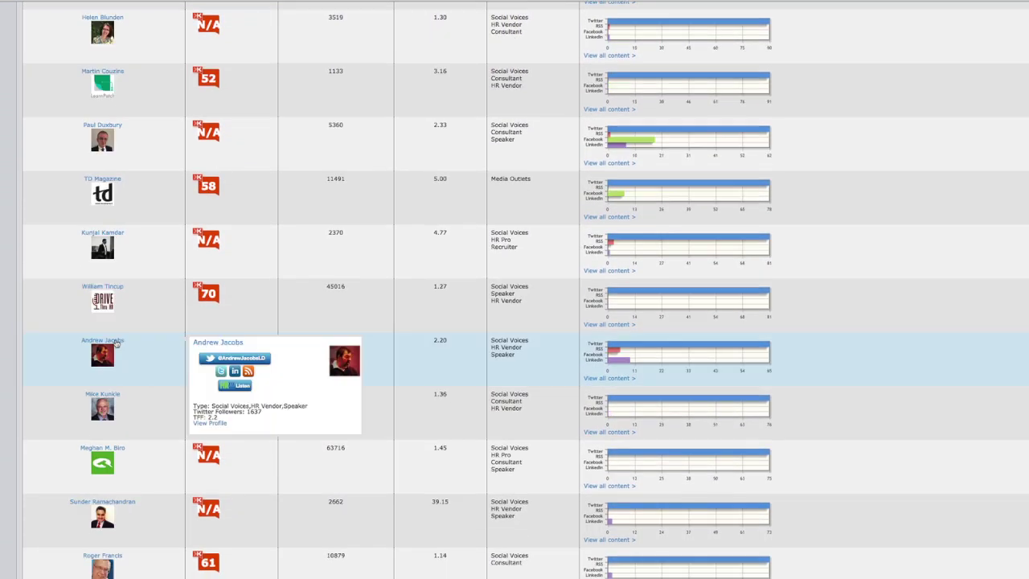
left_click(117, 343)
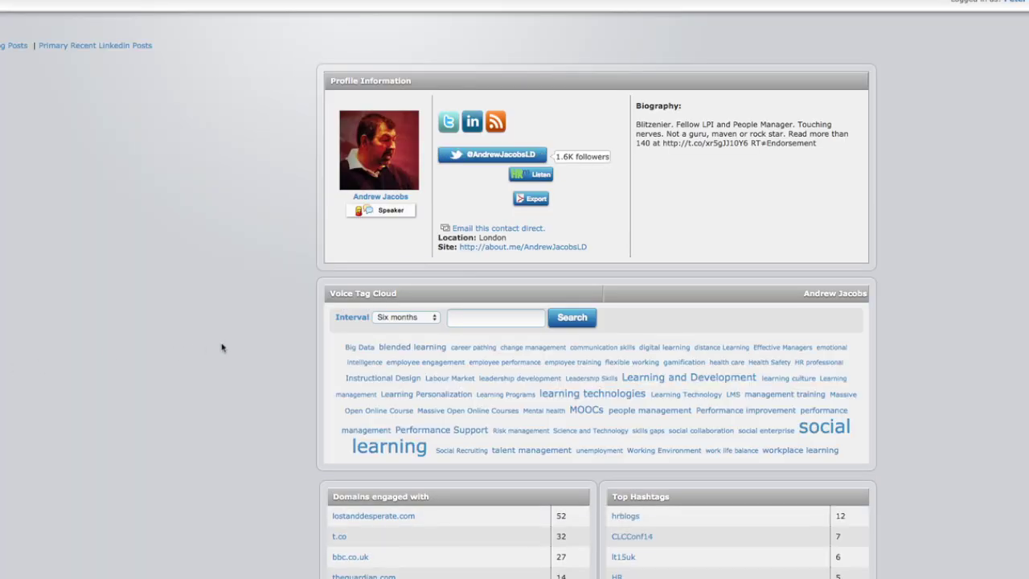
Step: Review the influencer's engaged domains, top hashtags, top mentions and events engaged with
scroll(222, 347, "down", 4)
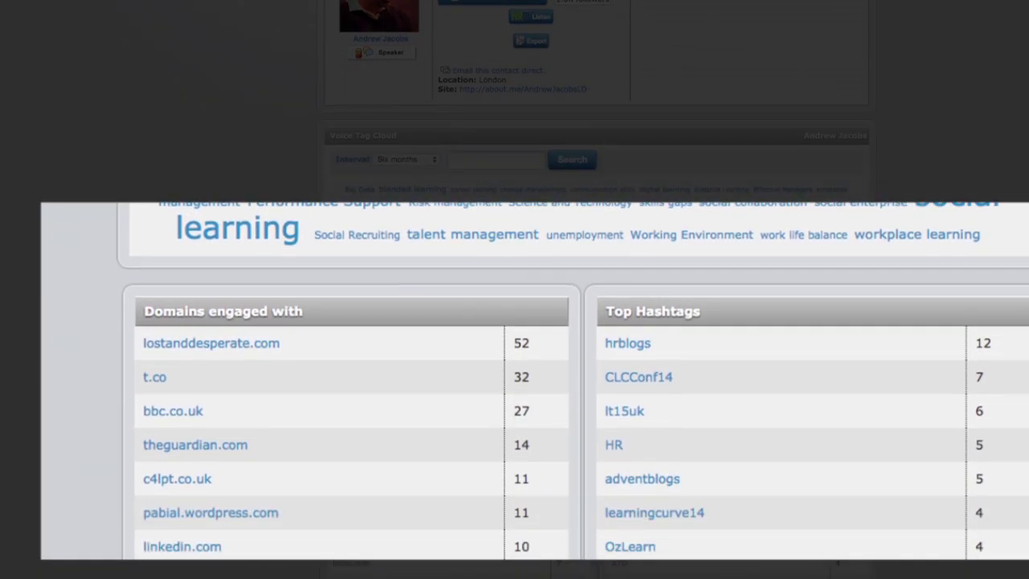
scroll(223, 347, "down", 4)
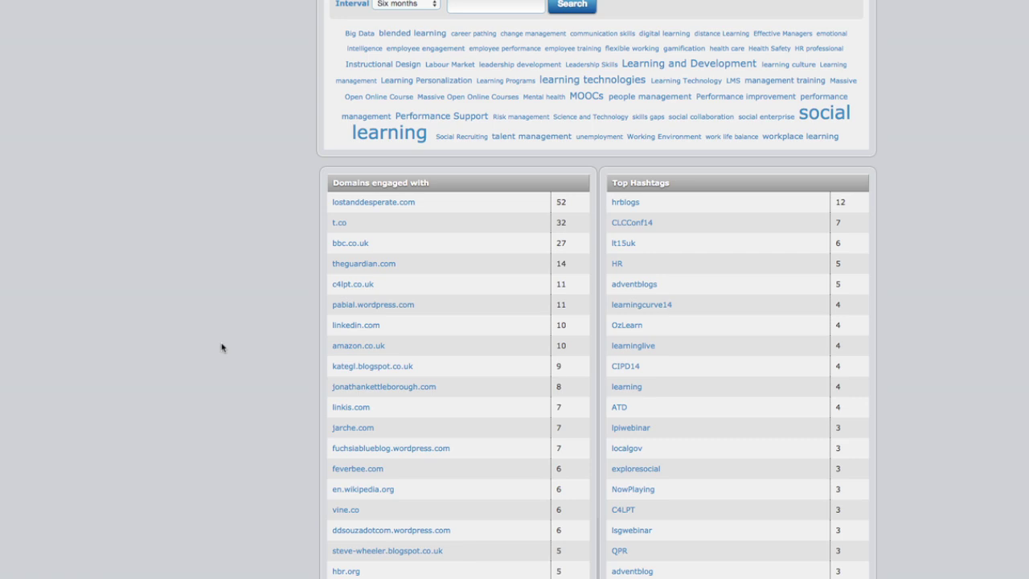
scroll(668, 196, "down", 15)
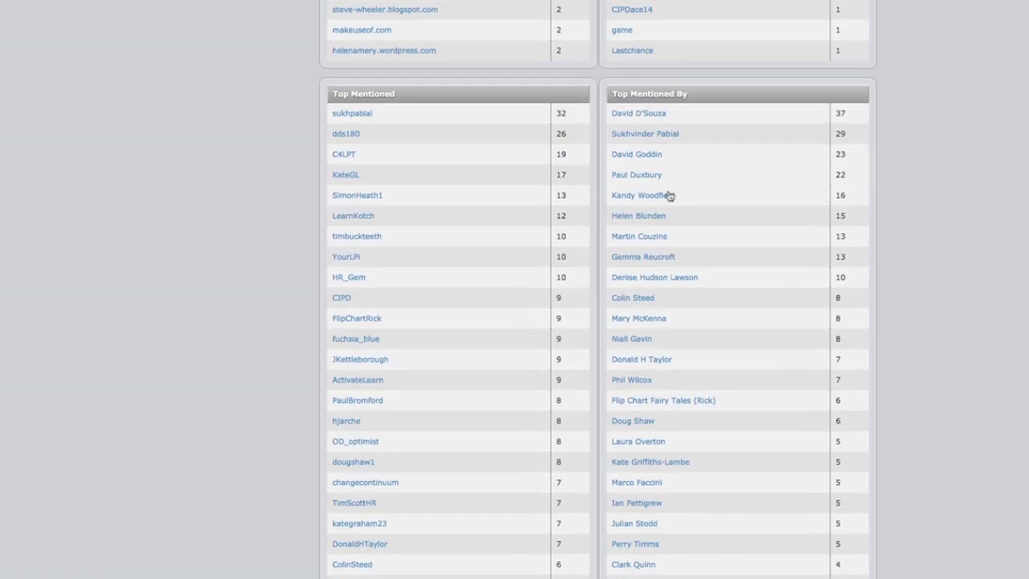
scroll(668, 195, "down", 13)
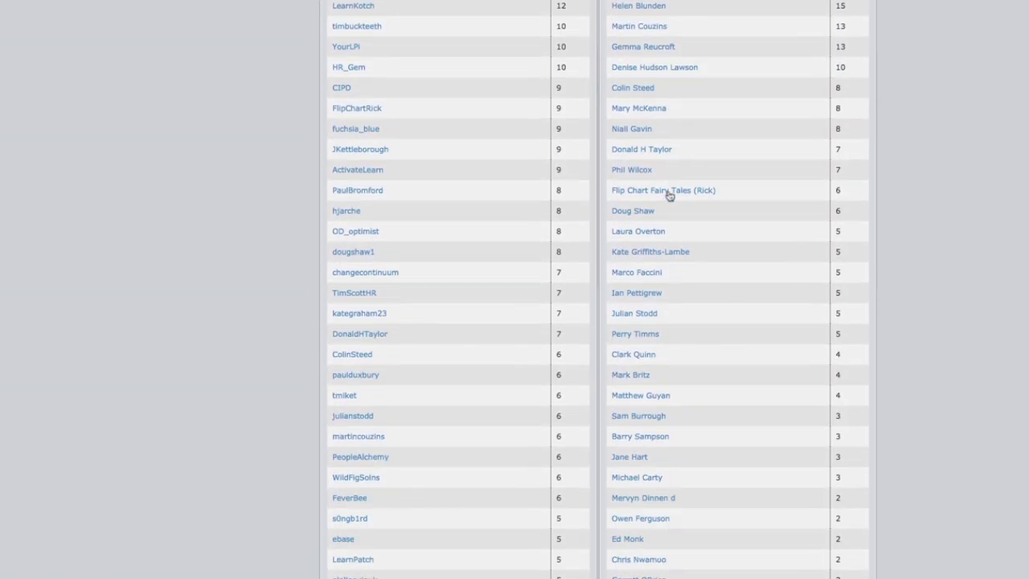
scroll(668, 195, "down", 10)
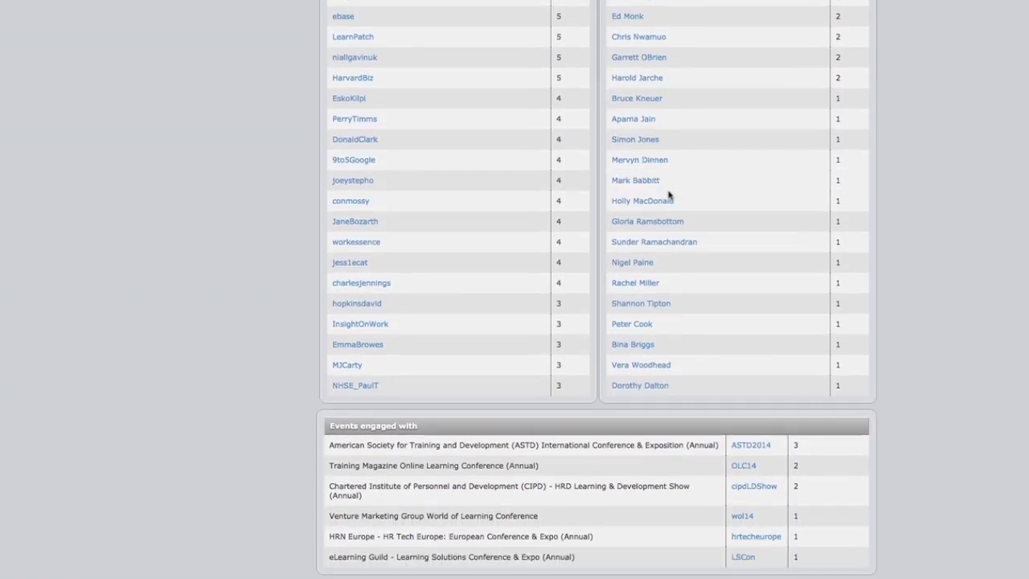
scroll(668, 195, "down", 2)
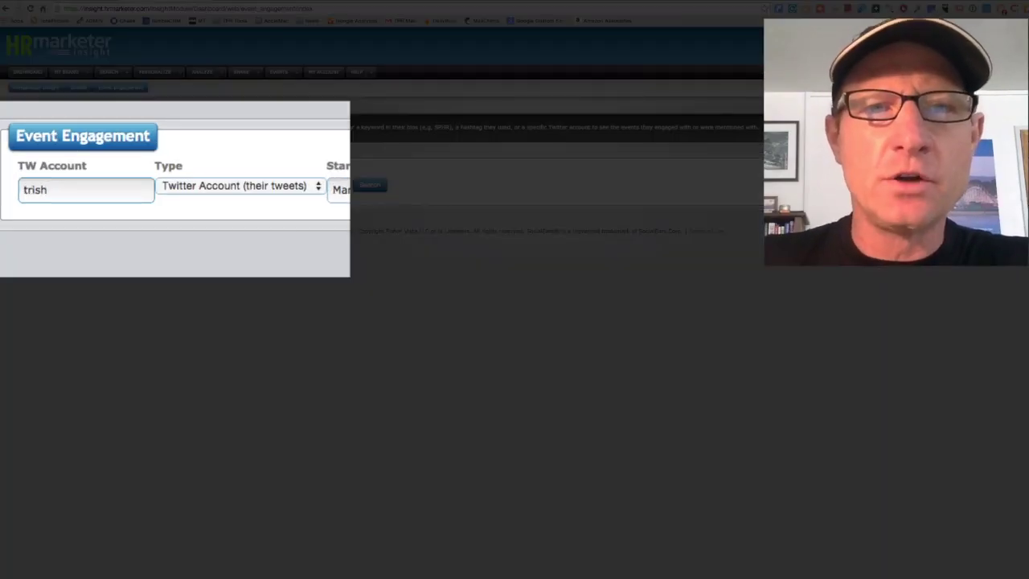
Step: Search event engagement for the HR analyst's Twitter account by their tweets and review the listed conference hashtags
type("mcfarlane")
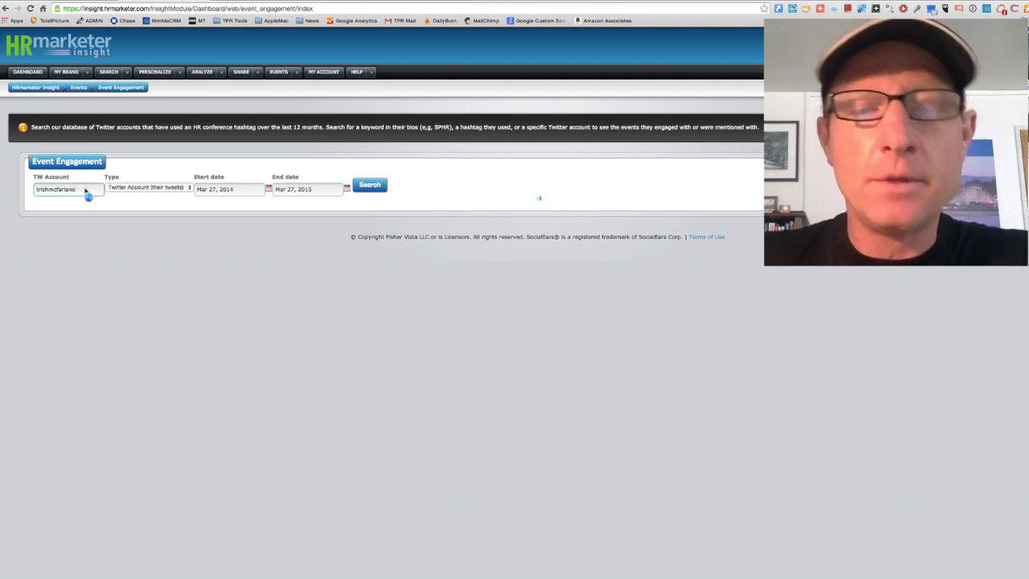
scroll(86, 191, "down", 2)
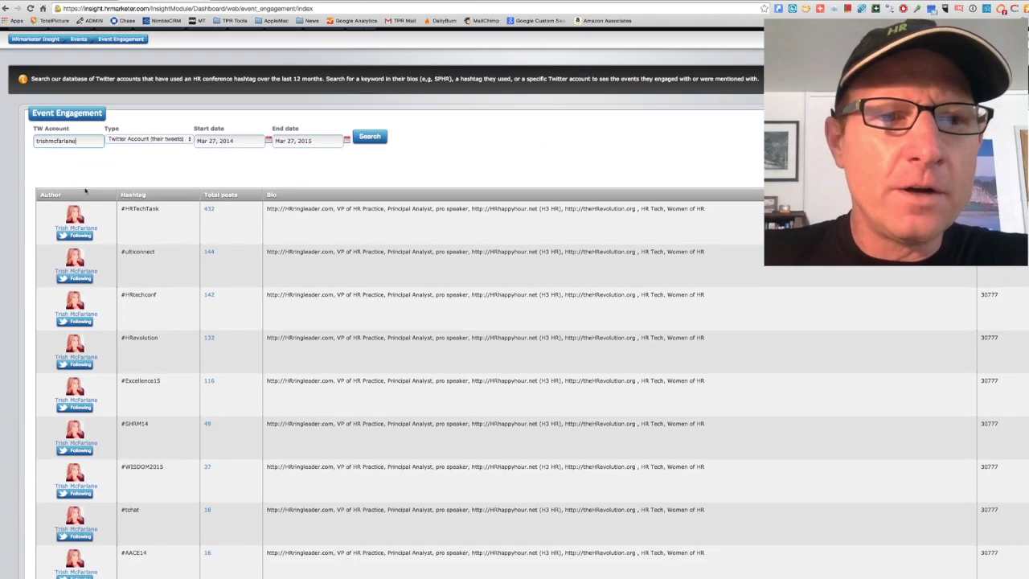
scroll(87, 192, "down", 3)
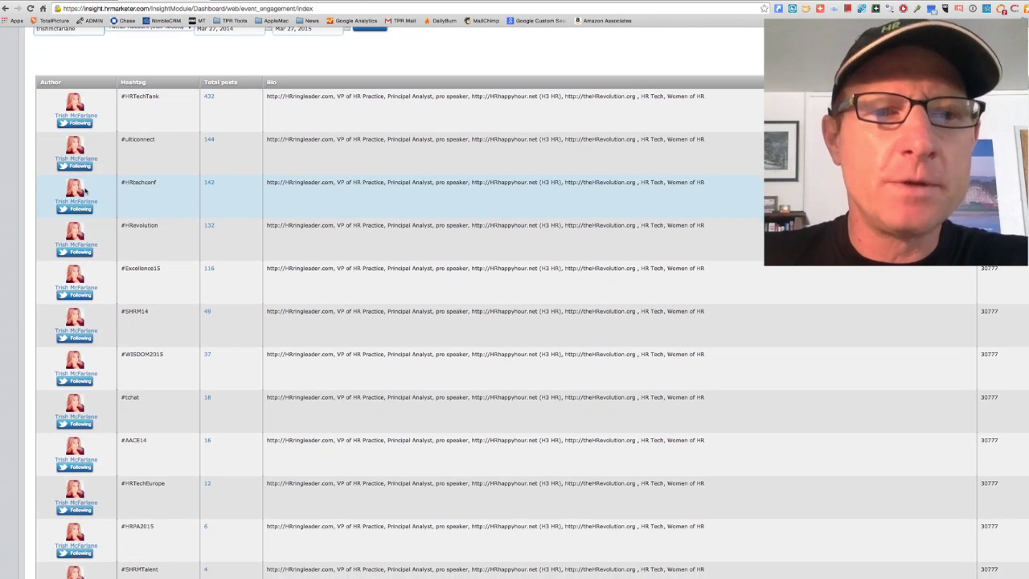
scroll(86, 191, "down", 4)
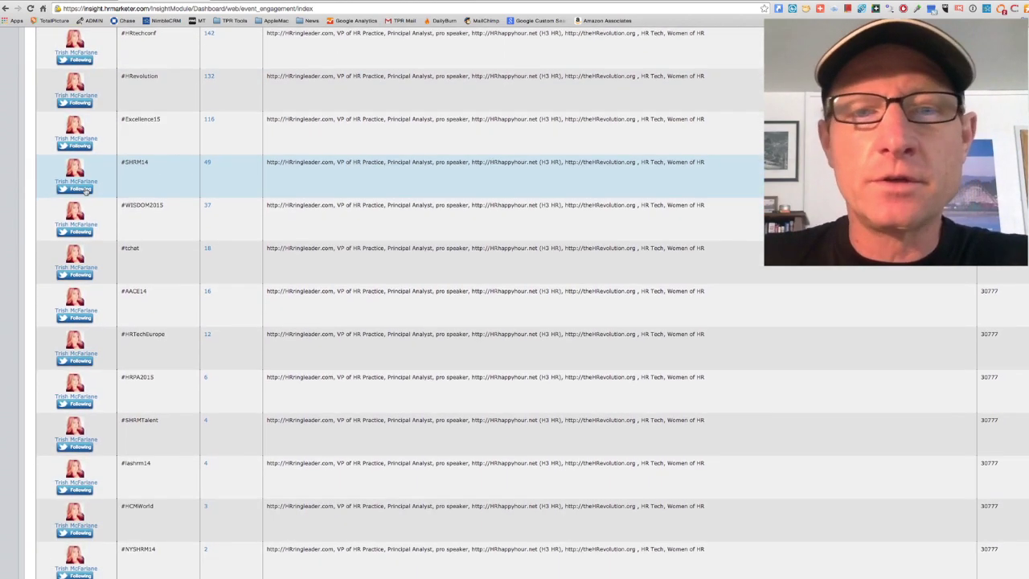
scroll(86, 192, "down", 5)
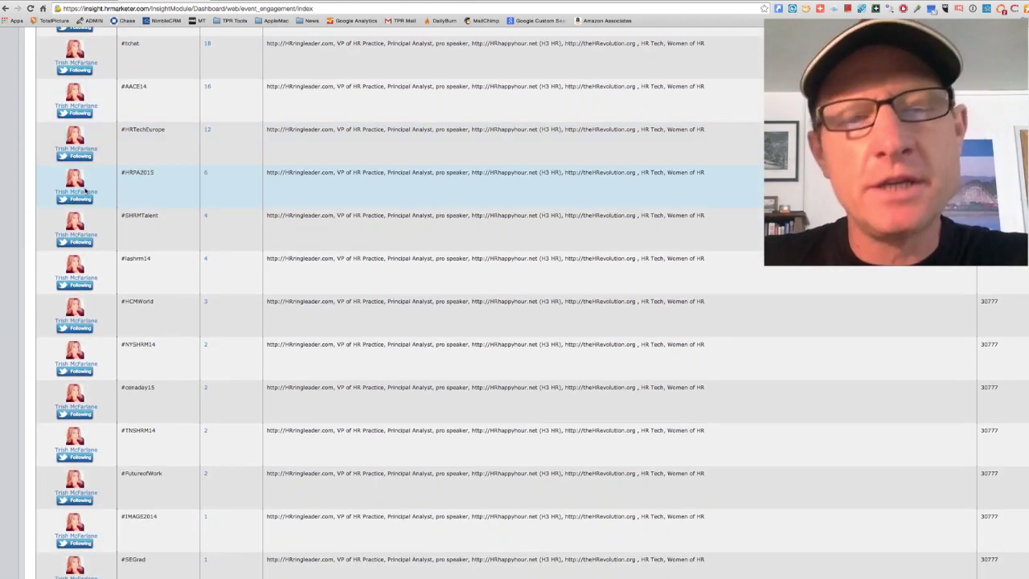
scroll(86, 191, "down", 4)
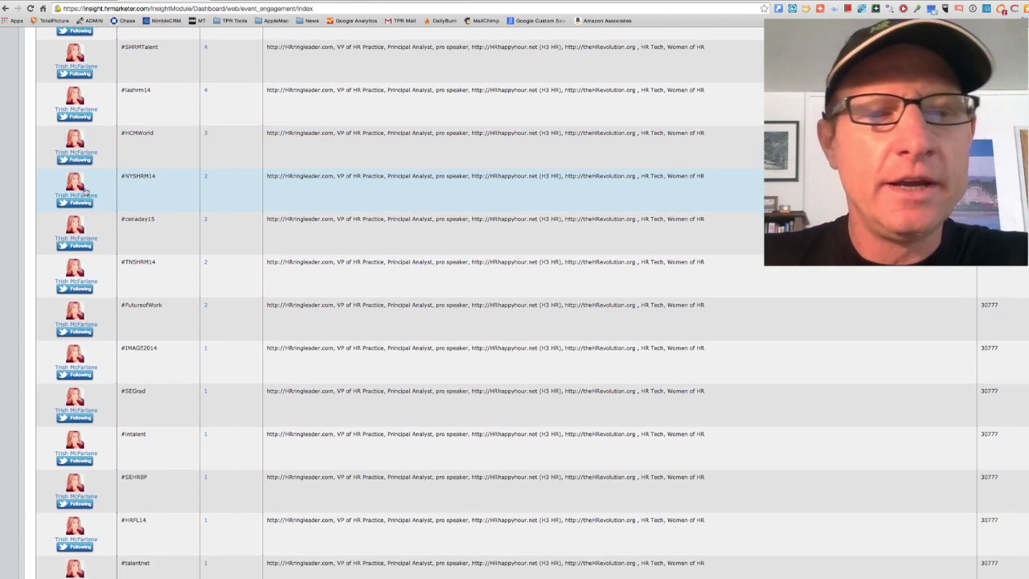
scroll(86, 191, "down", 3)
scroll(86, 191, "up", 18)
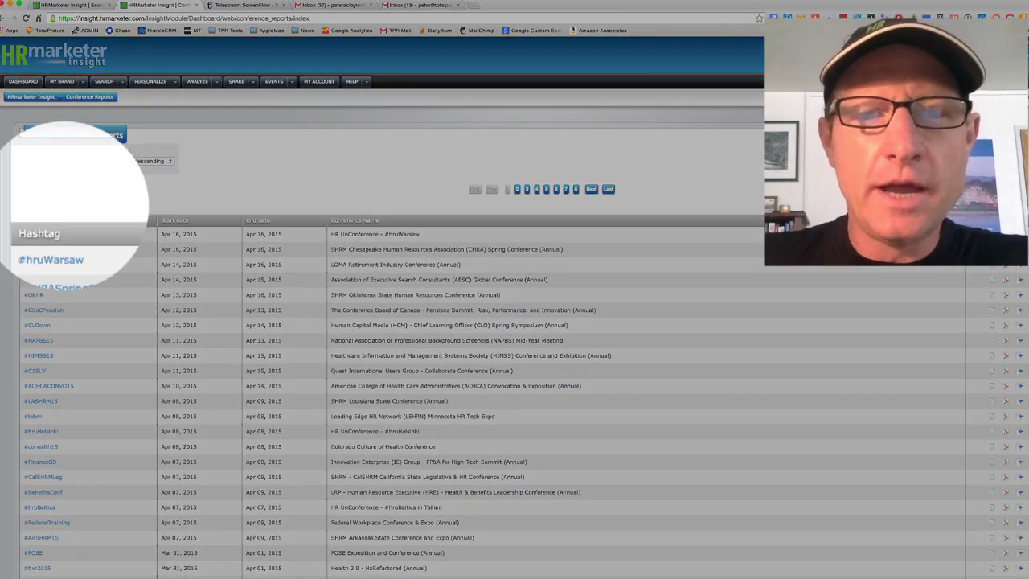
Step: Examine the conference reports list, reading the hashtags, dates and names of the 2015 HR conferences
scroll(386, 322, "down", 3)
scroll(515, 321, "down", 5)
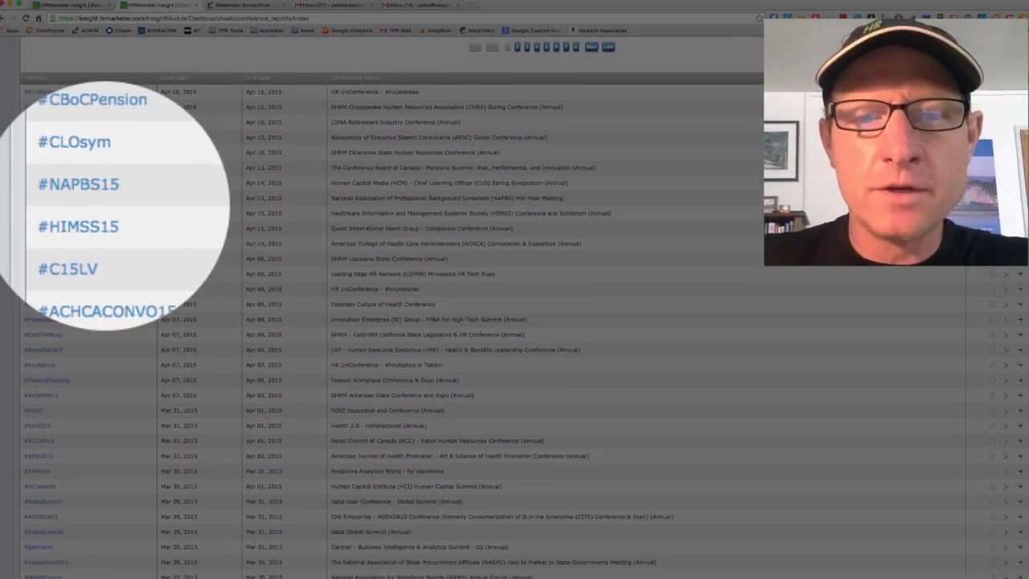
scroll(514, 321, "down", 5)
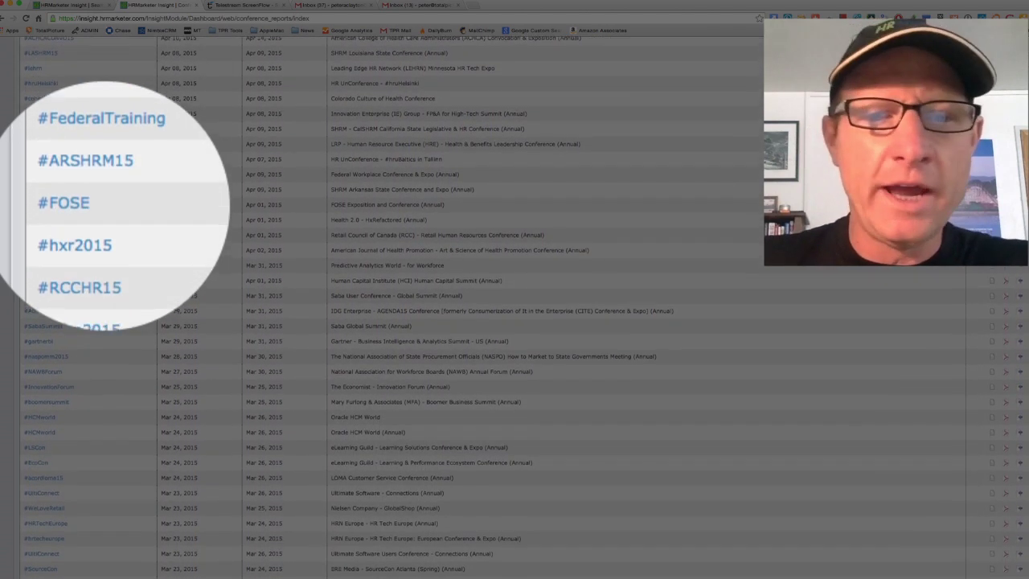
scroll(515, 321, "down", 4)
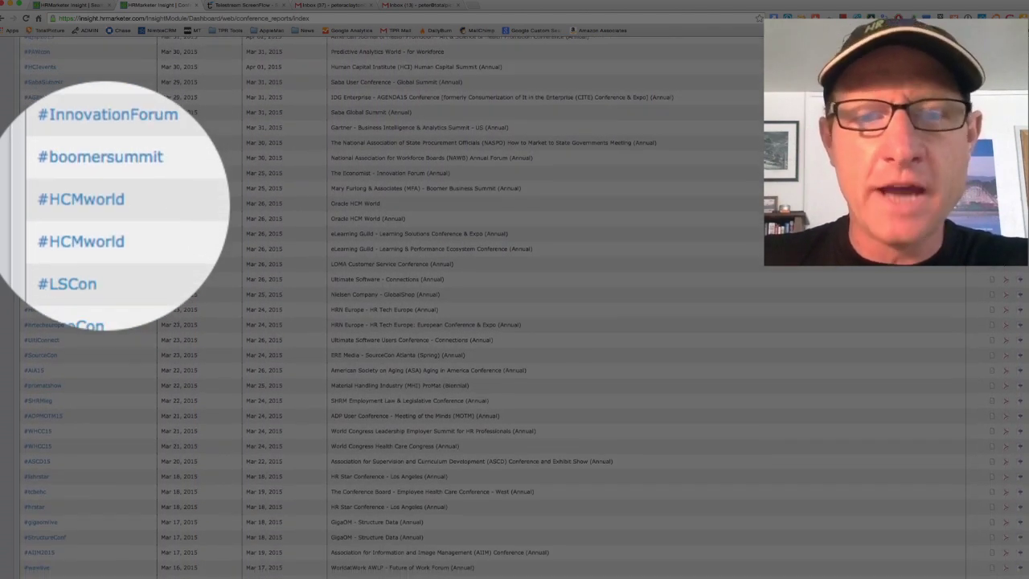
scroll(515, 322, "down", 3)
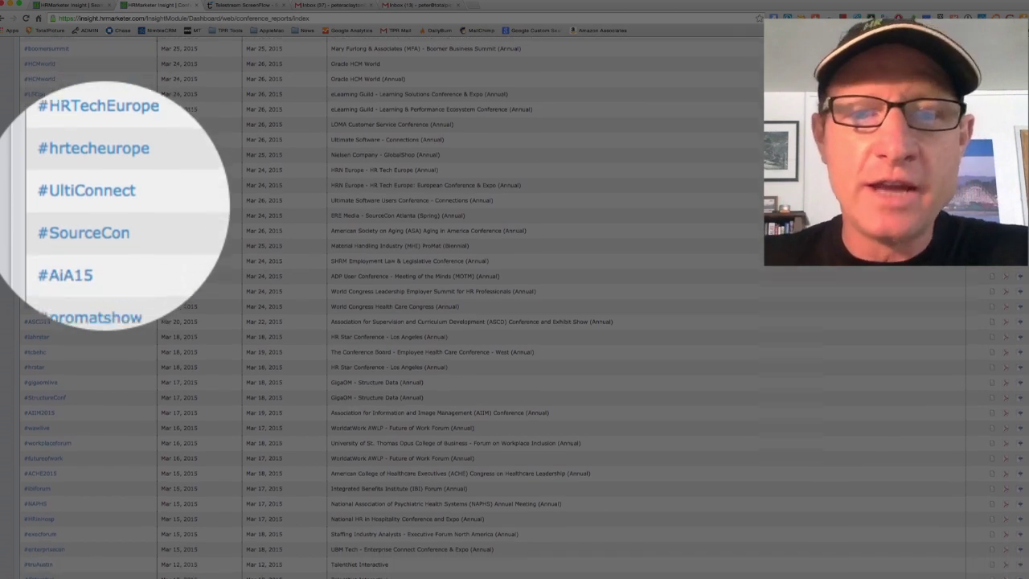
scroll(514, 321, "down", 4)
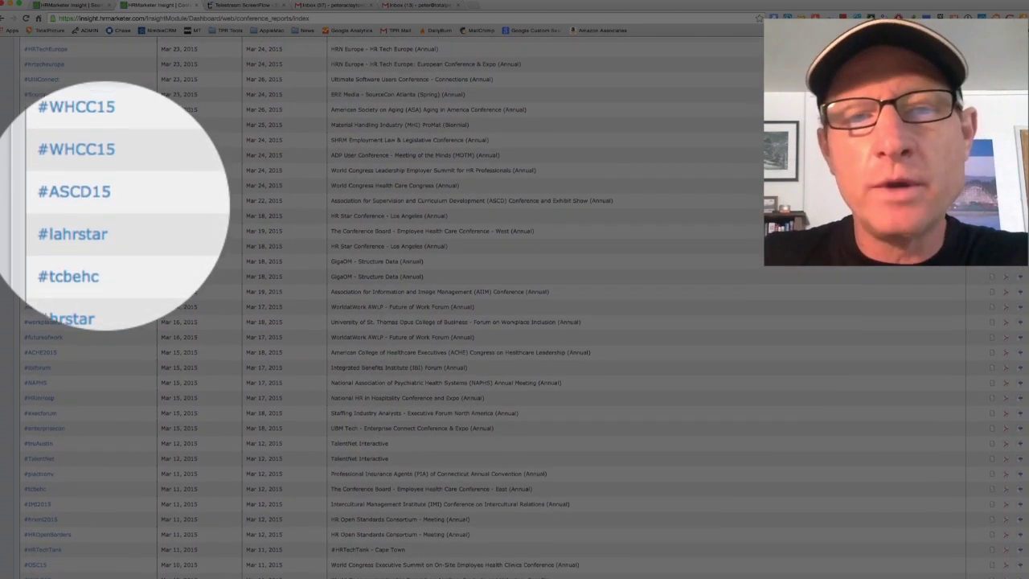
scroll(1026, 461, "down", 4)
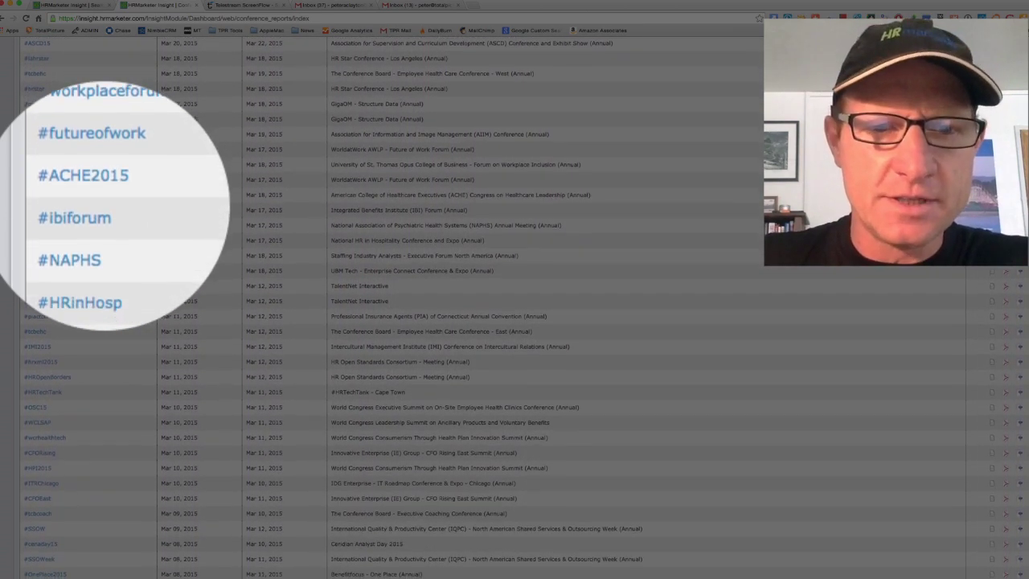
scroll(1026, 460, "down", 4)
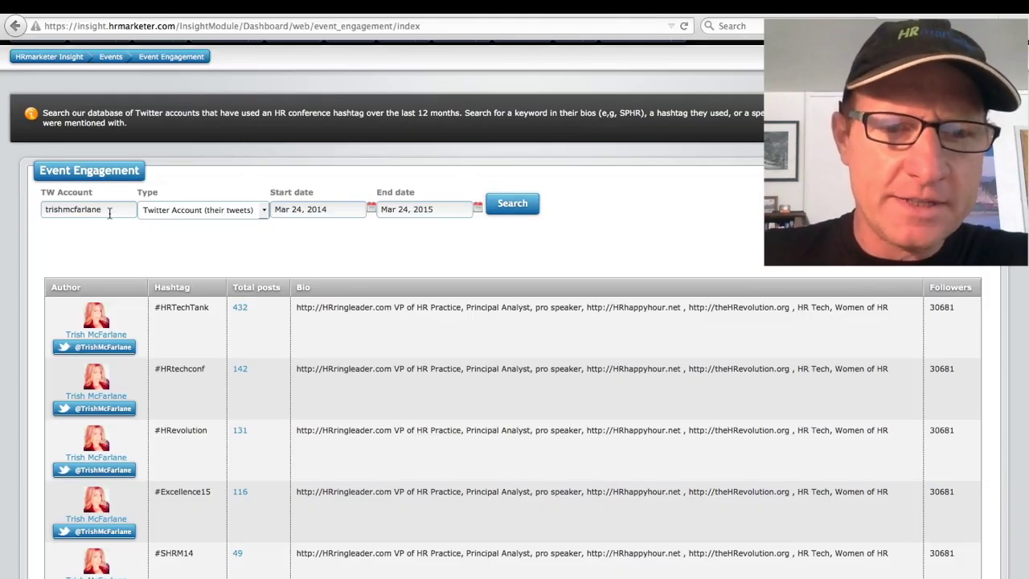
Step: Replace the Twitter account in the event engagement search with usablelearning and run the search
left_click_drag(109, 213, 43, 211)
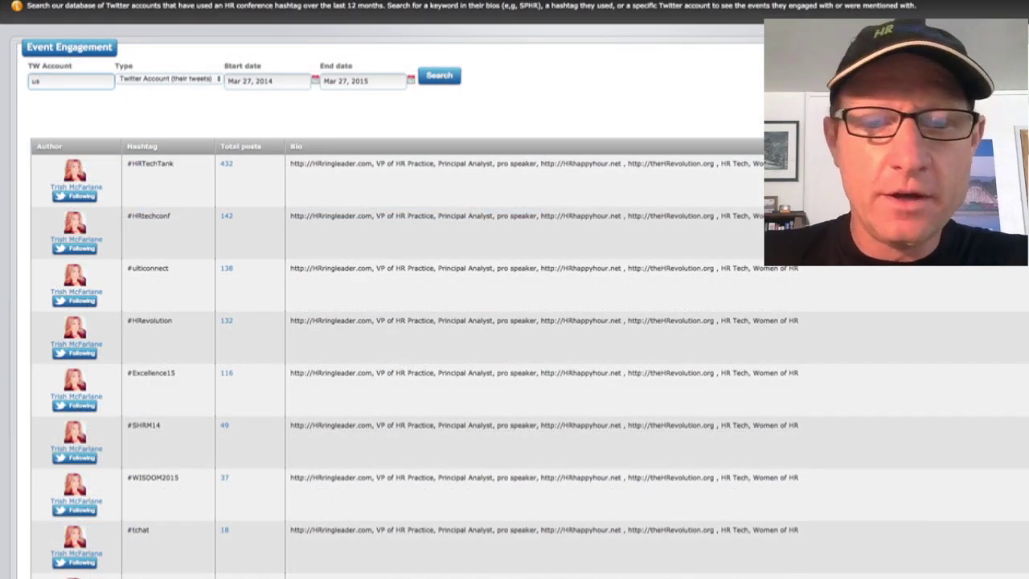
type("able")
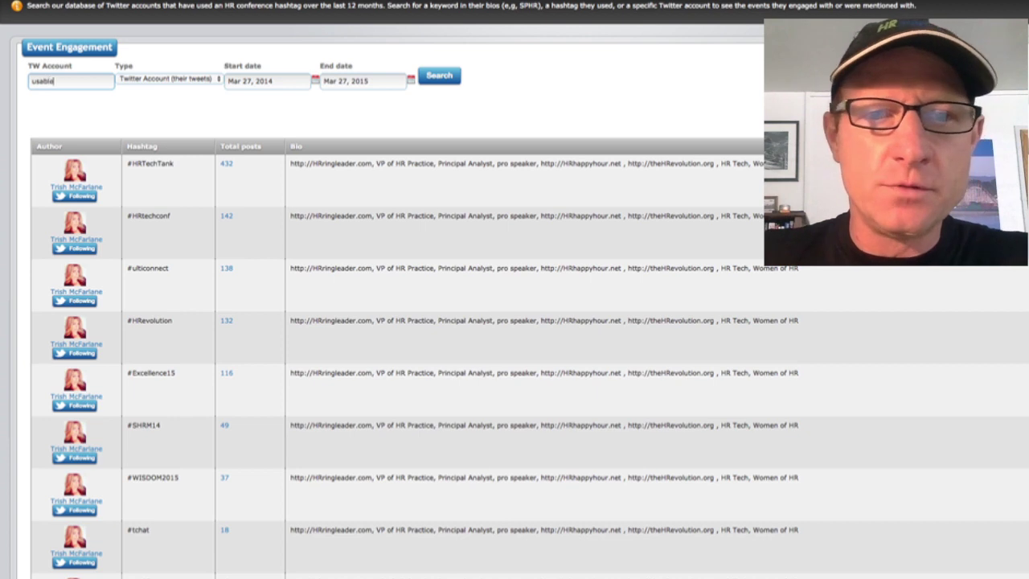
type("learnin")
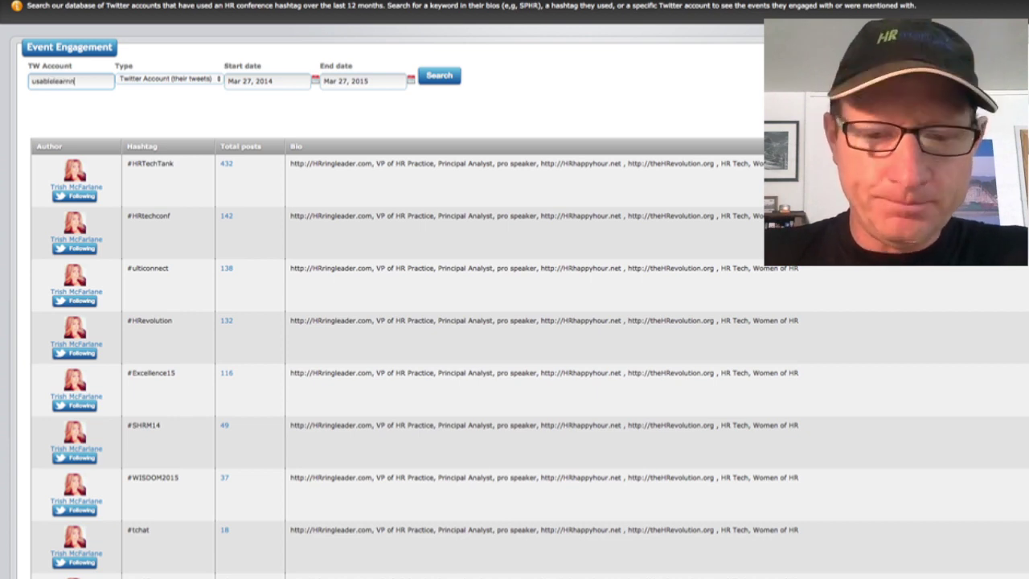
type("ing")
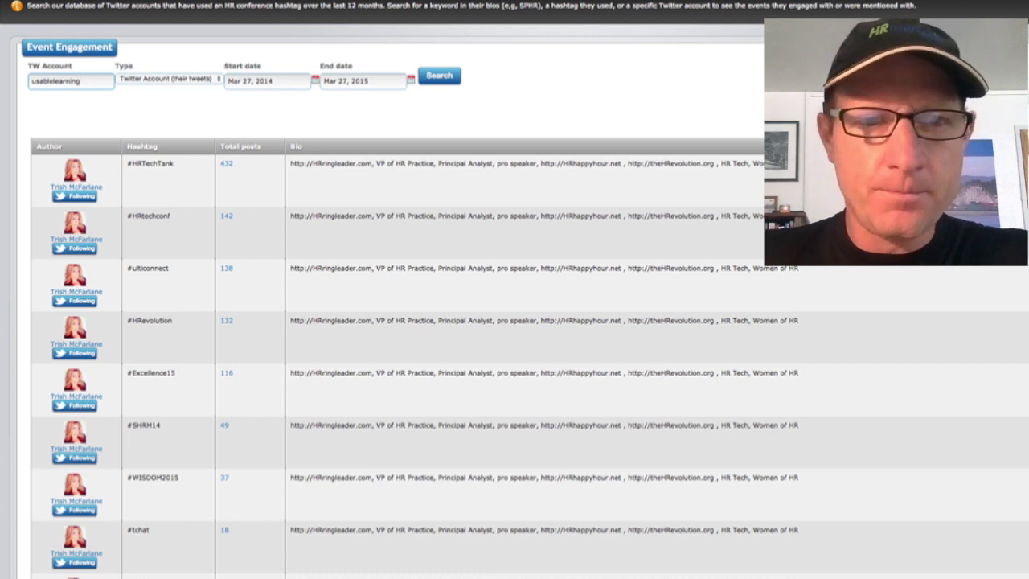
key("Return")
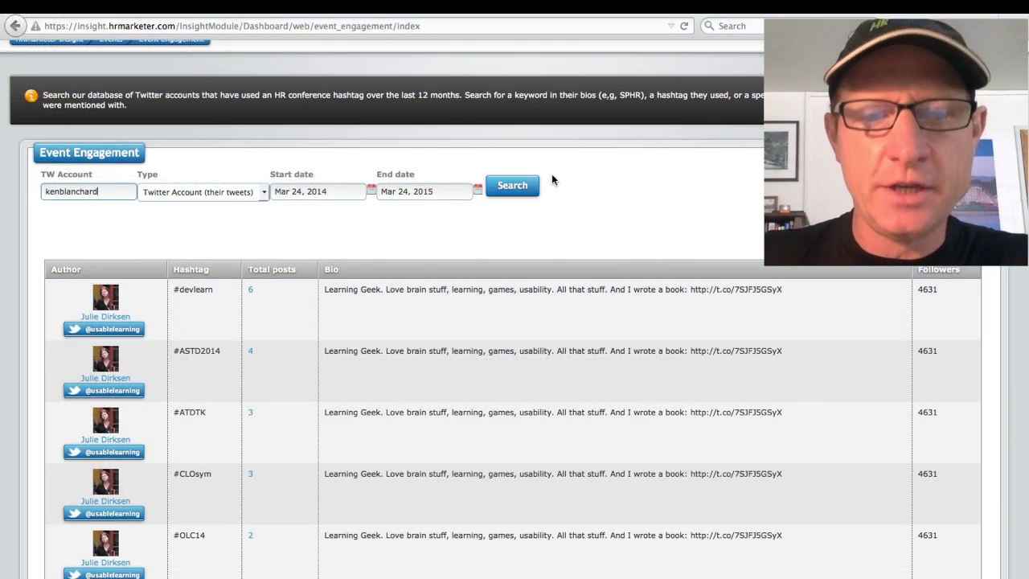
Step: Search event engagement for kenblanchard by their tweets and as a mentioned Twitter account, reviewing the listed conference hashtags
left_click(518, 187)
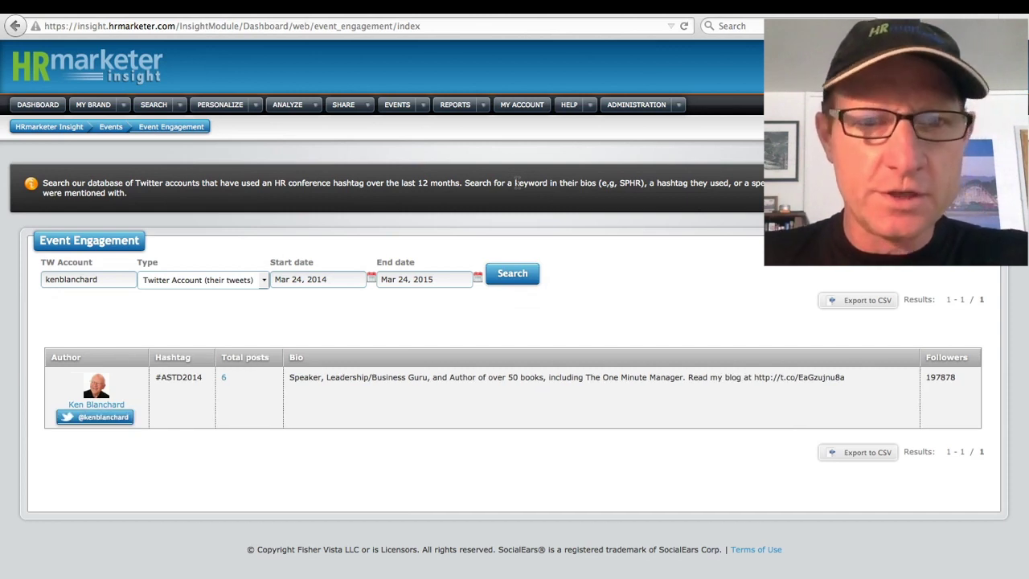
left_click(201, 279)
left_click(201, 295)
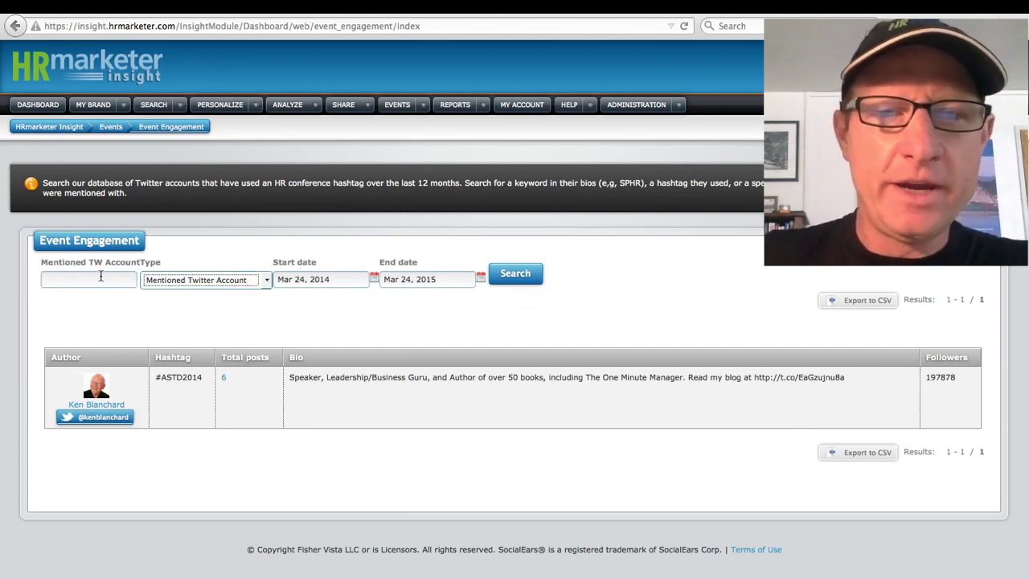
left_click(100, 279)
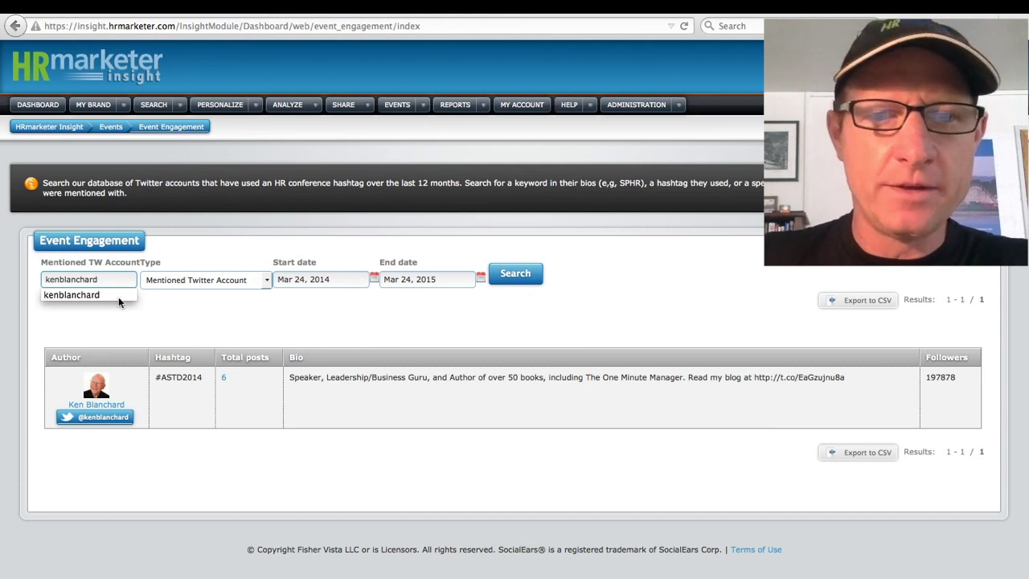
left_click(118, 297)
left_click(508, 277)
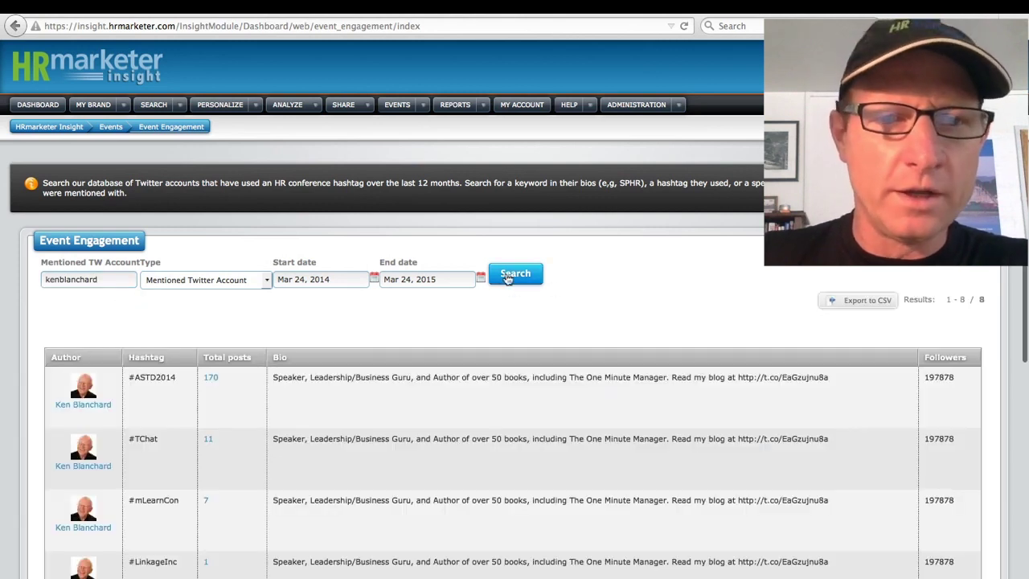
scroll(627, 287, "down", 5)
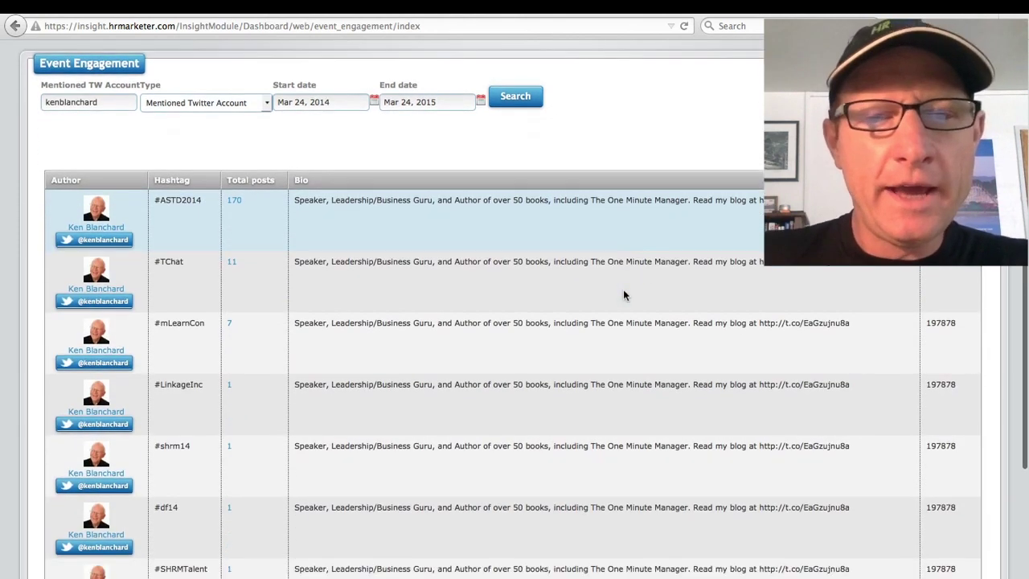
scroll(623, 294, "down", 1)
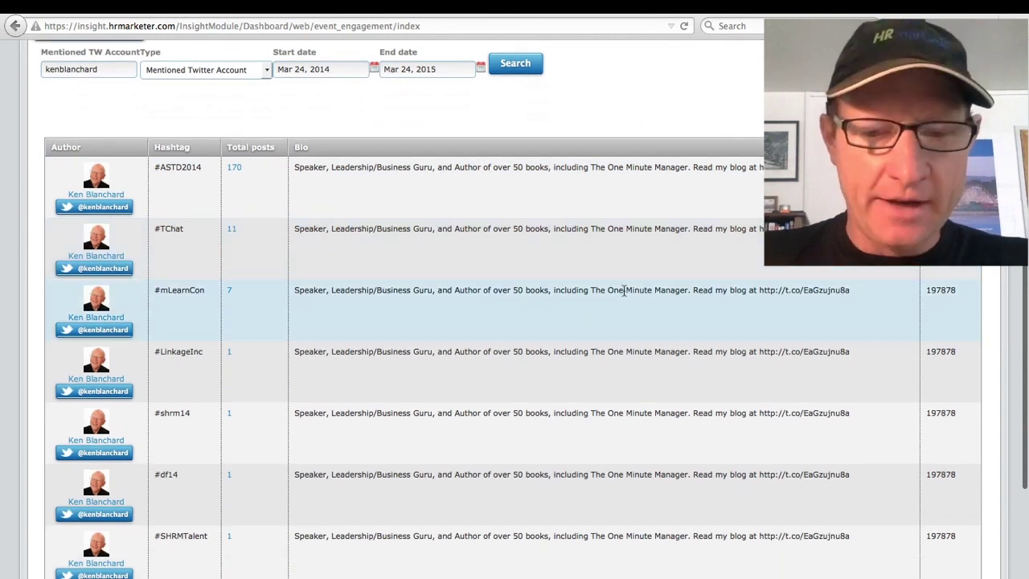
scroll(624, 291, "down", 2)
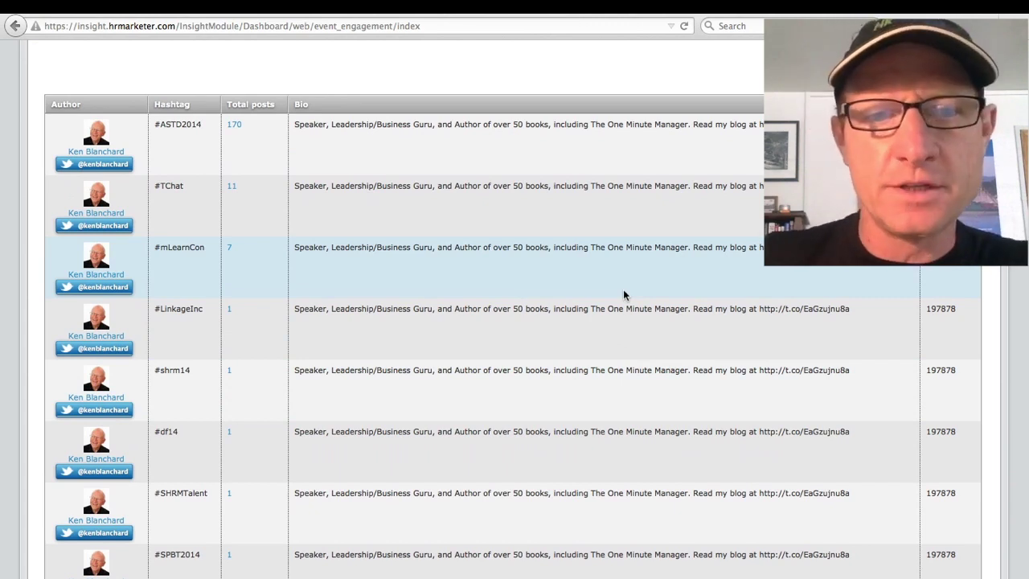
scroll(623, 289, "up", 5)
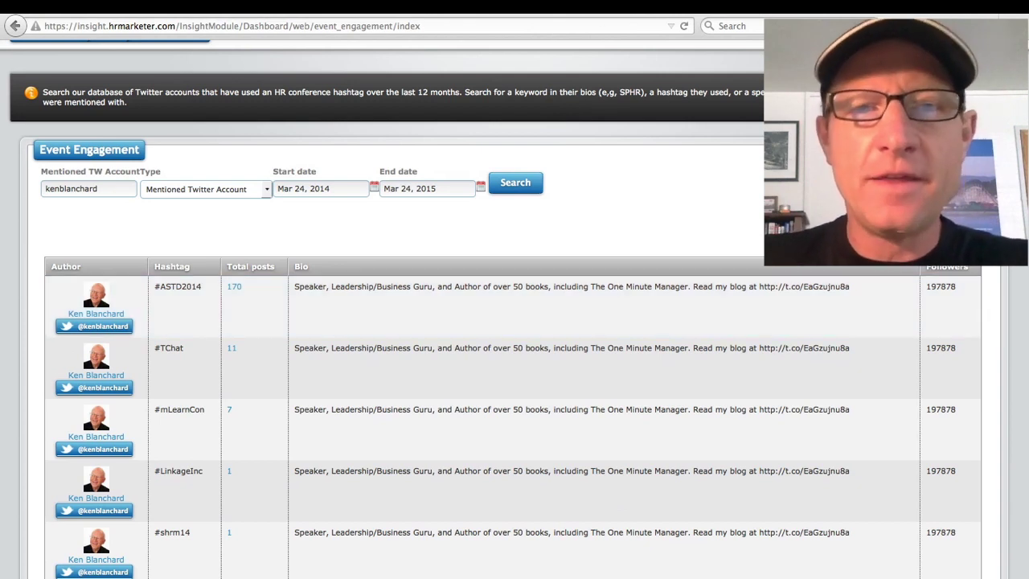
Step: Search the conference reports for DevLearn and open the #devlearn hashtag report
key("alt+Left")
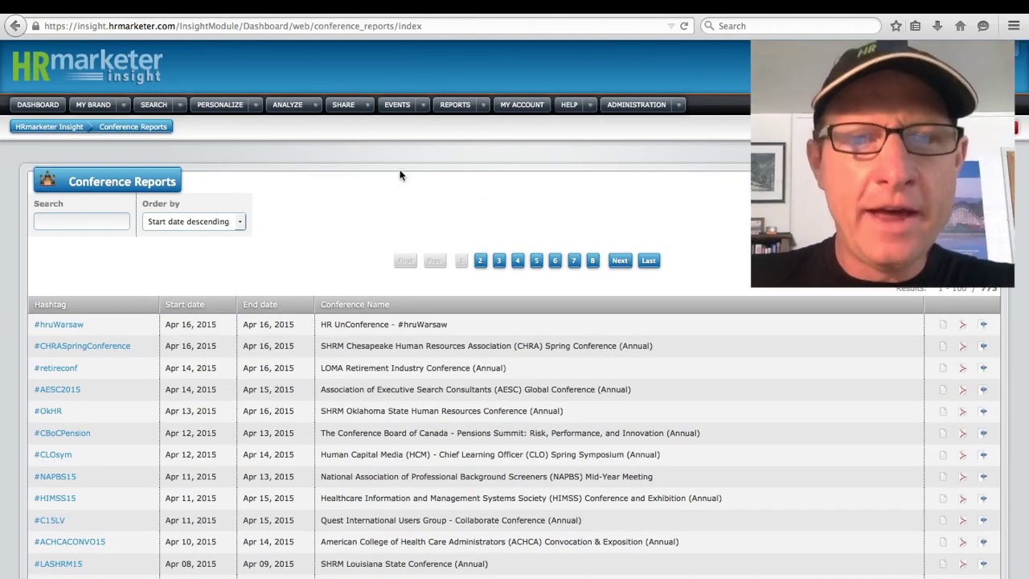
left_click(422, 106)
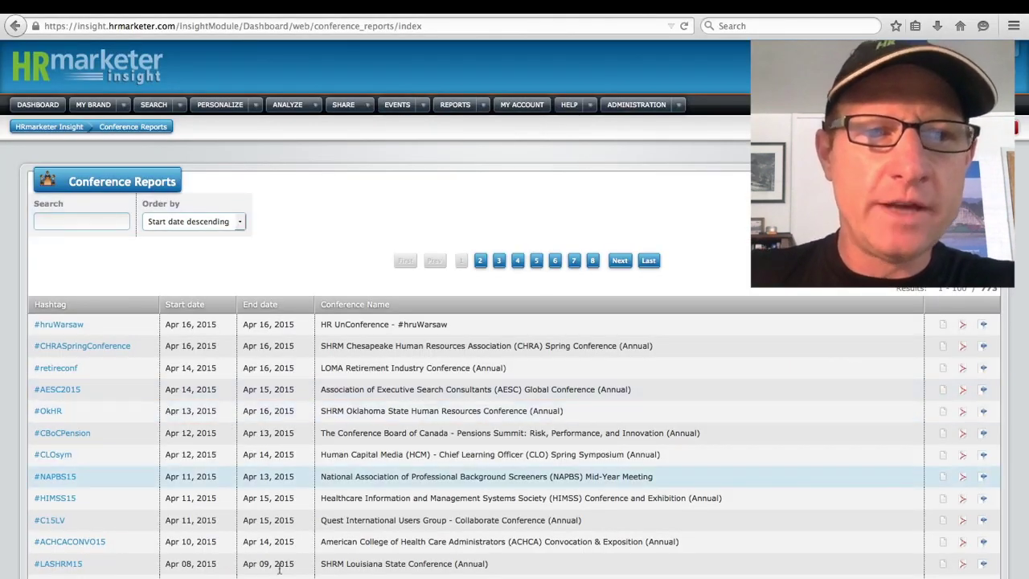
left_click(80, 220)
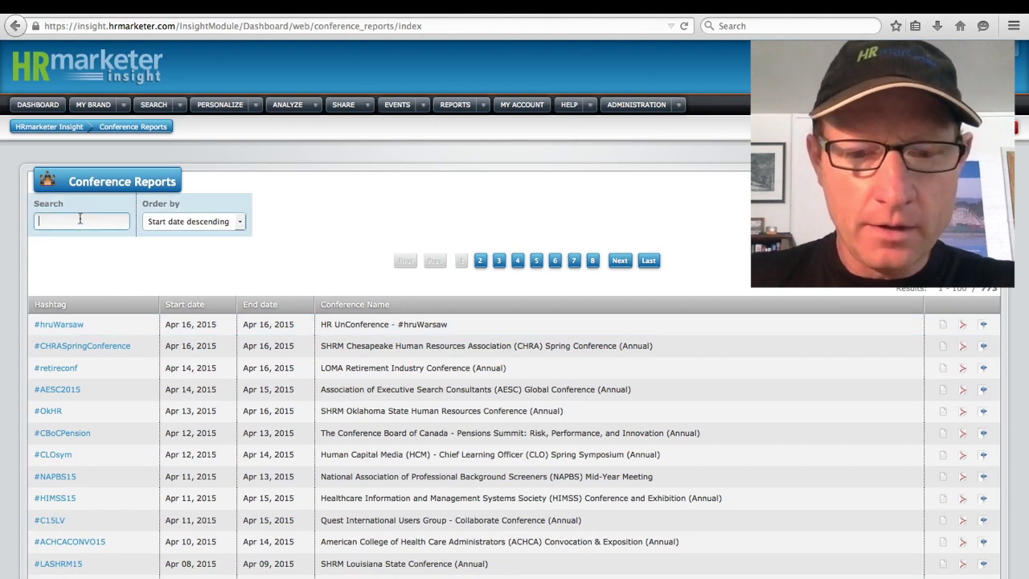
type("DevLearn")
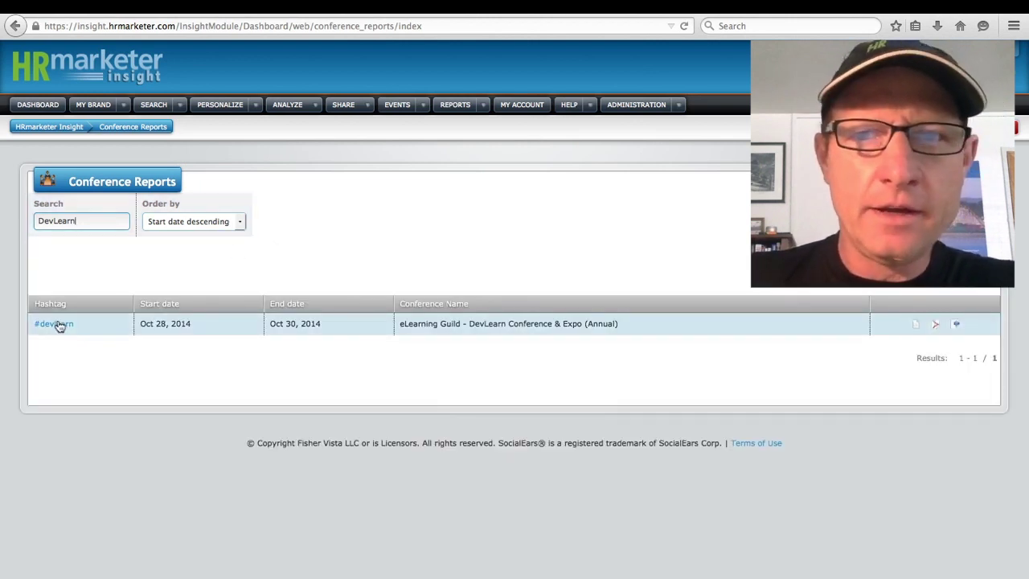
left_click(60, 324)
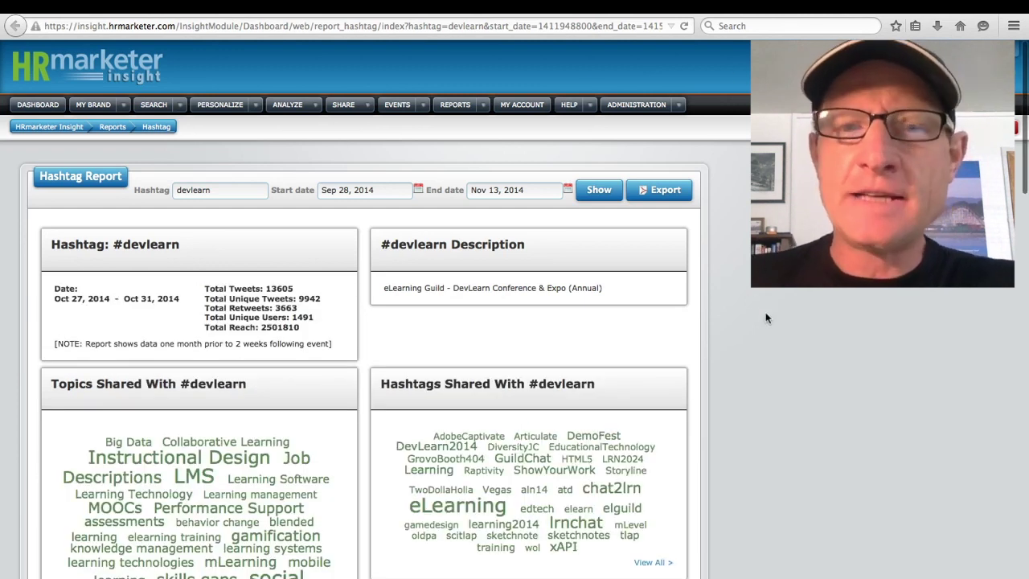
Step: Examine the #devlearn report's shared topics, hashtags, popular content, domains, tweets, bio hashtags and the accounts tweeting or mentioned most
scroll(766, 318, "down", 1)
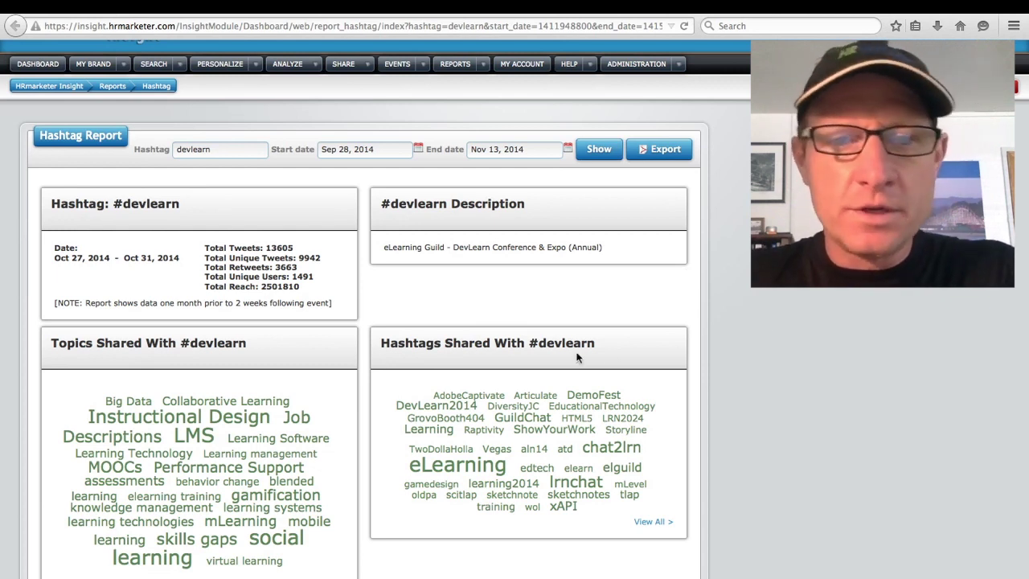
scroll(577, 357, "down", 3)
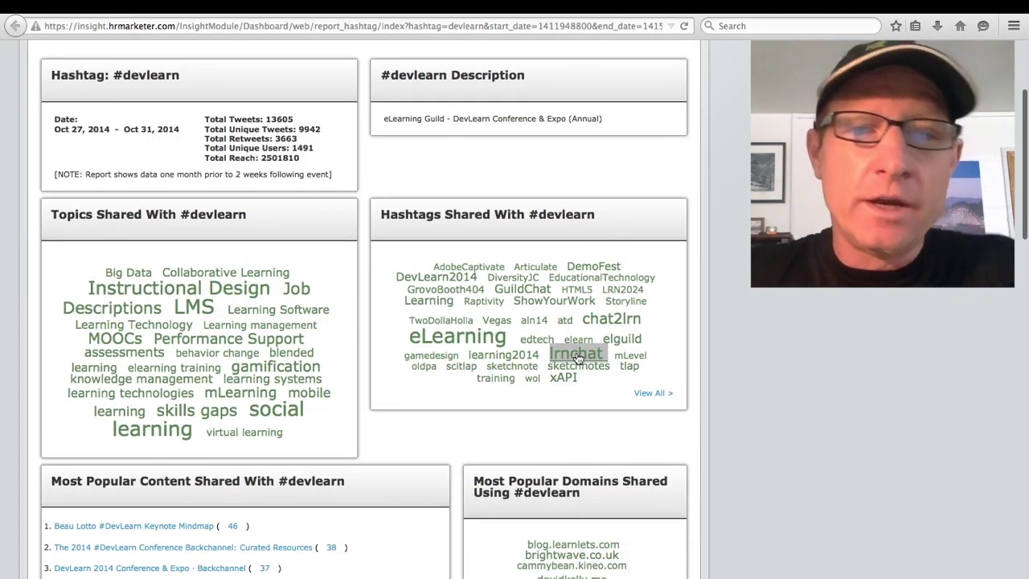
scroll(536, 358, "down", 3)
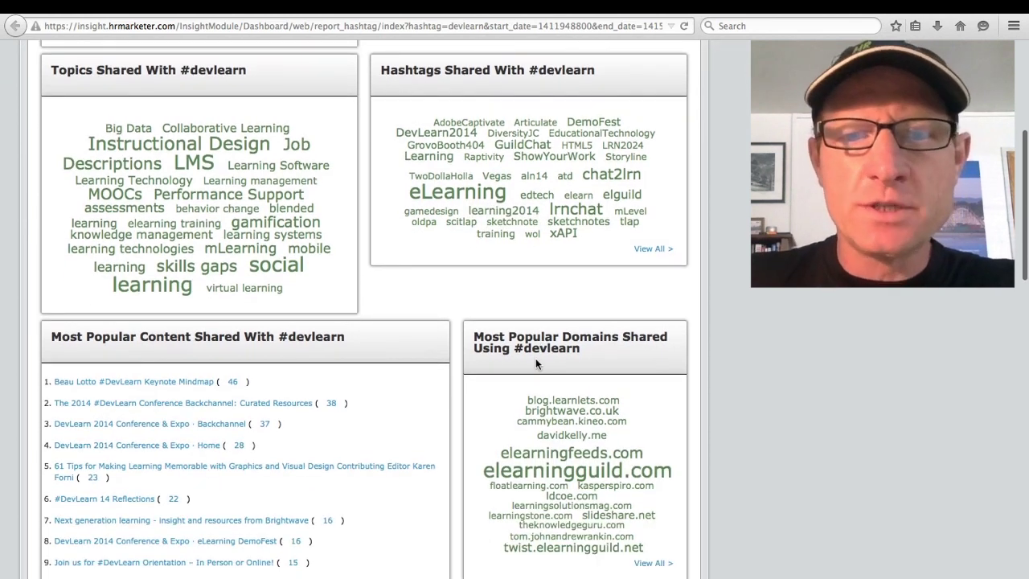
scroll(536, 358, "down", 3)
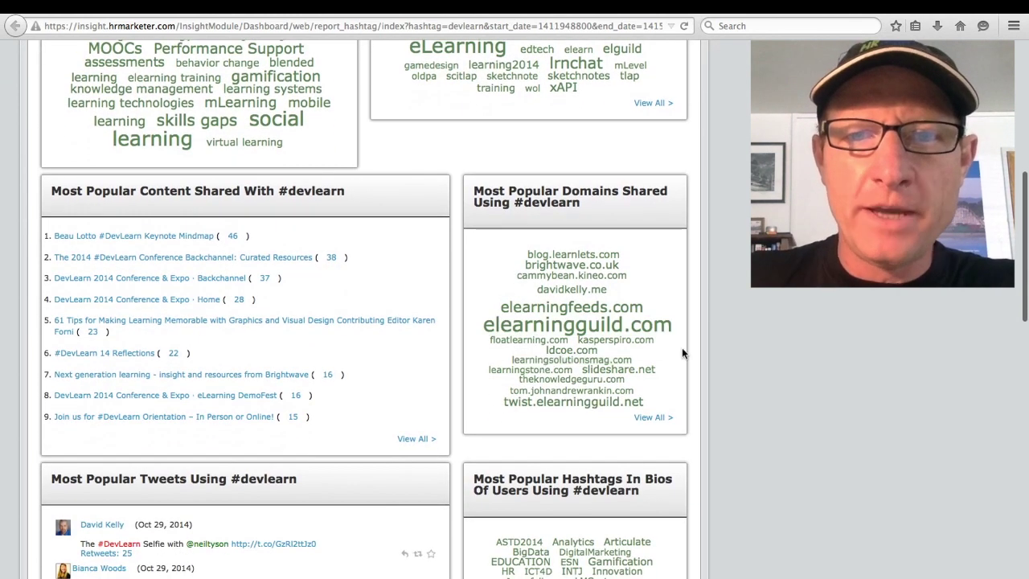
scroll(682, 351, "down", 5)
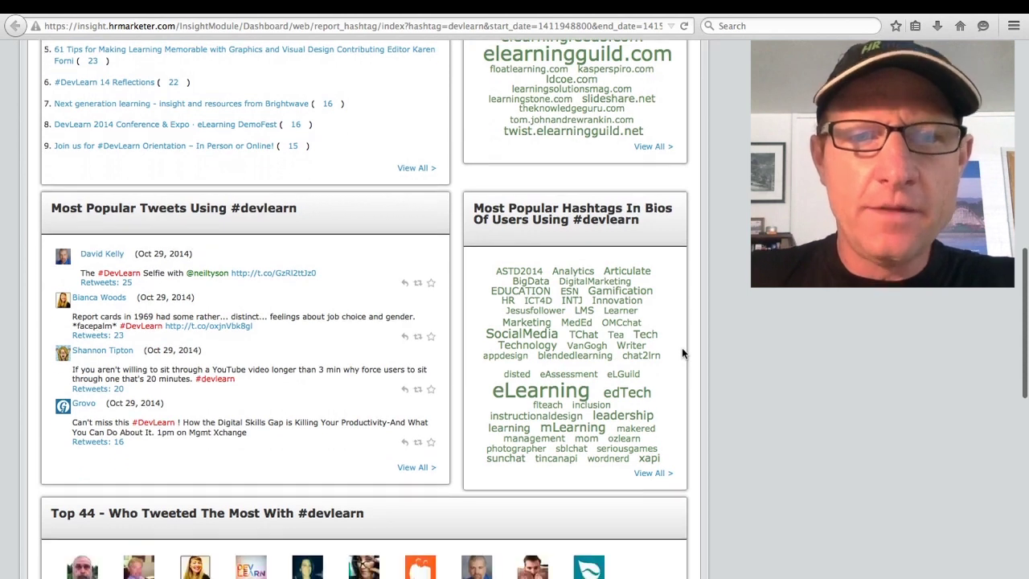
scroll(681, 351, "down", 4)
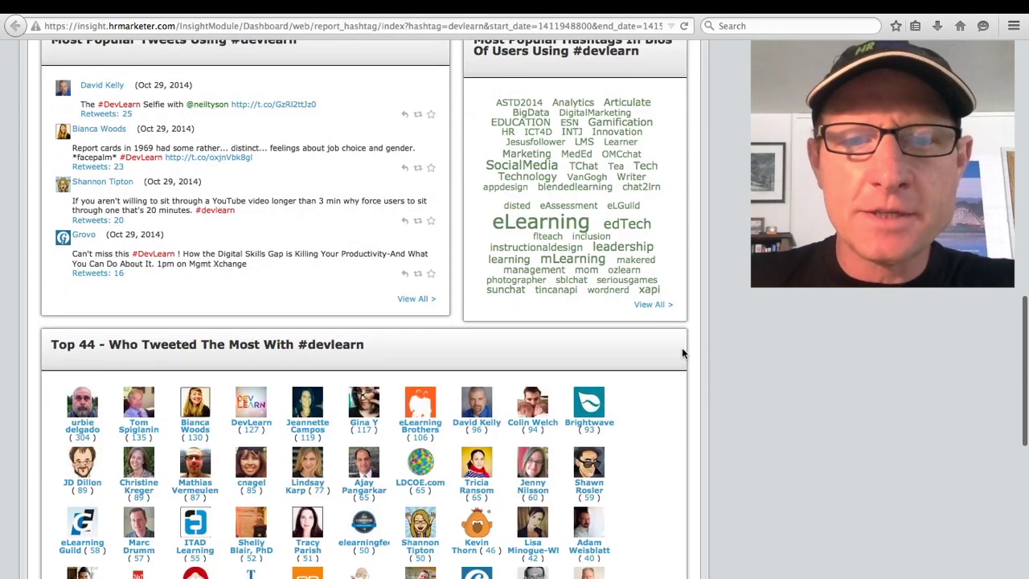
scroll(681, 351, "down", 5)
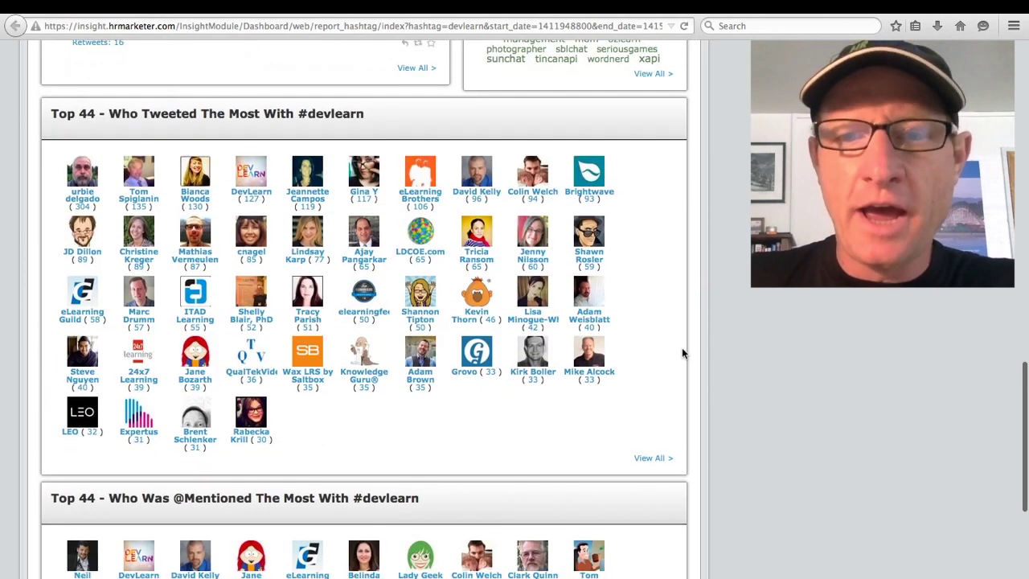
scroll(682, 352, "down", 1)
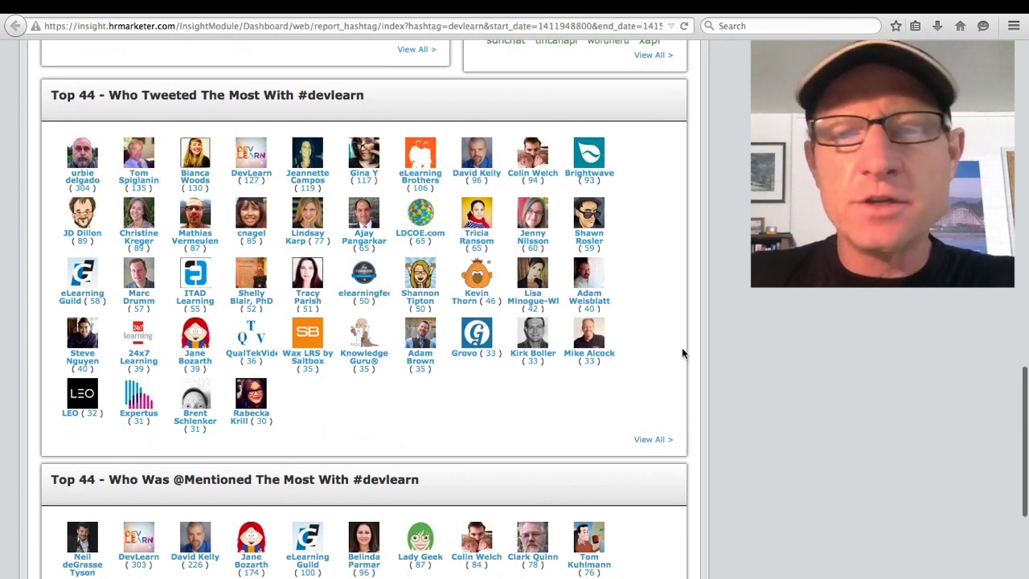
scroll(682, 351, "down", 5)
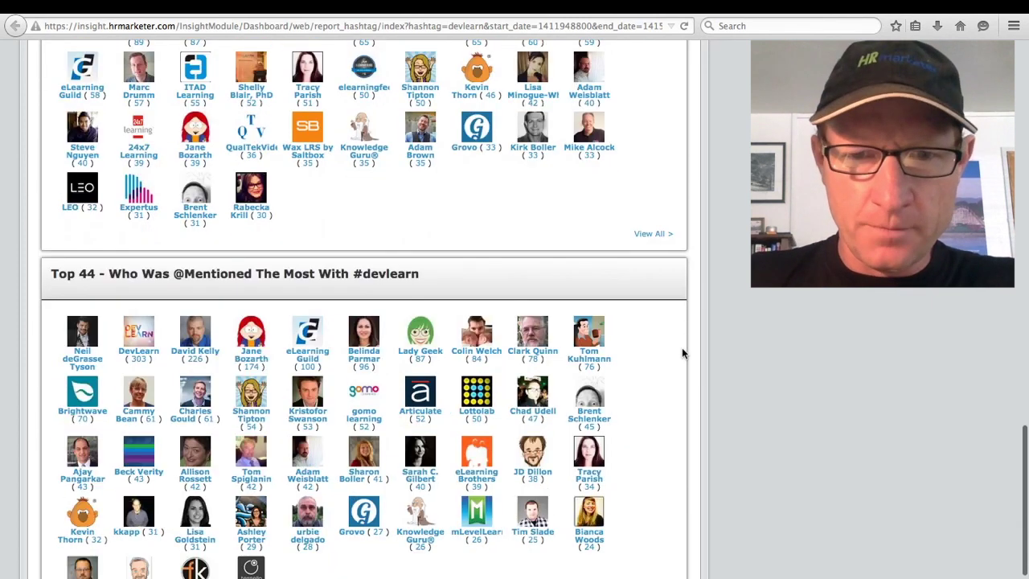
scroll(682, 352, "down", 1)
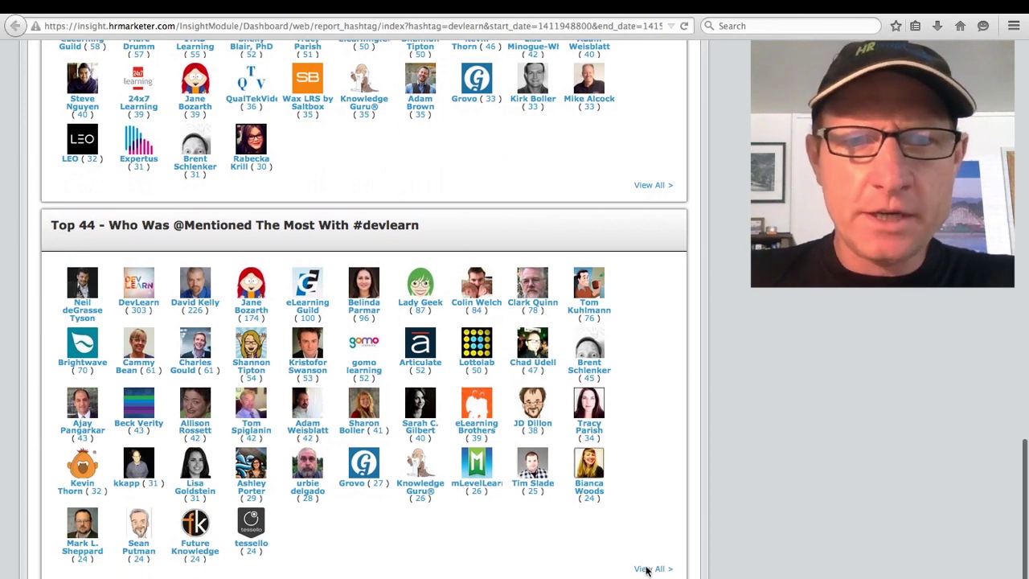
Step: View the full list of accounts mentioned with #devlearn, close it and return to the report's summary
left_click(647, 569)
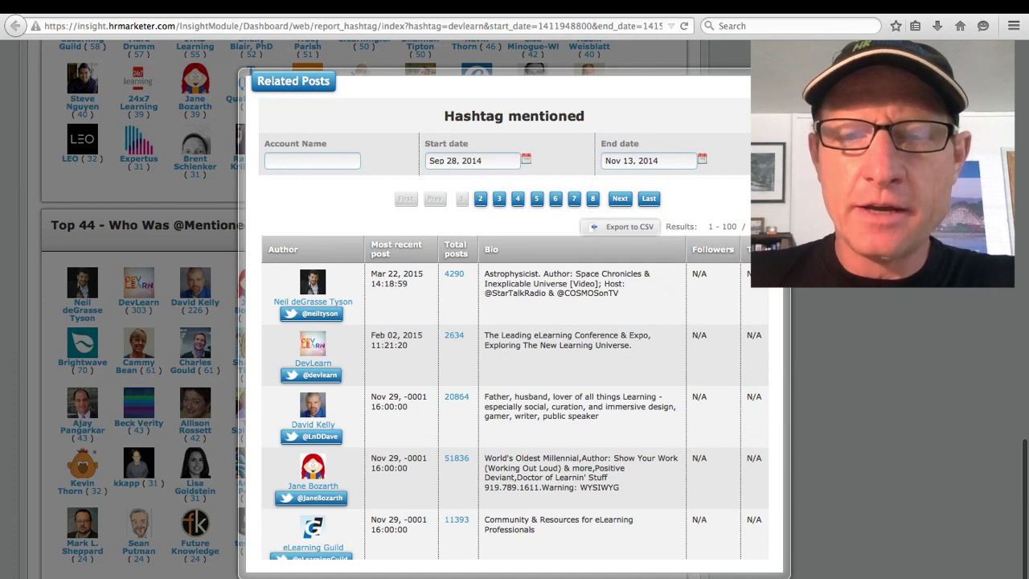
key("Escape")
scroll(362, 322, "up", 2)
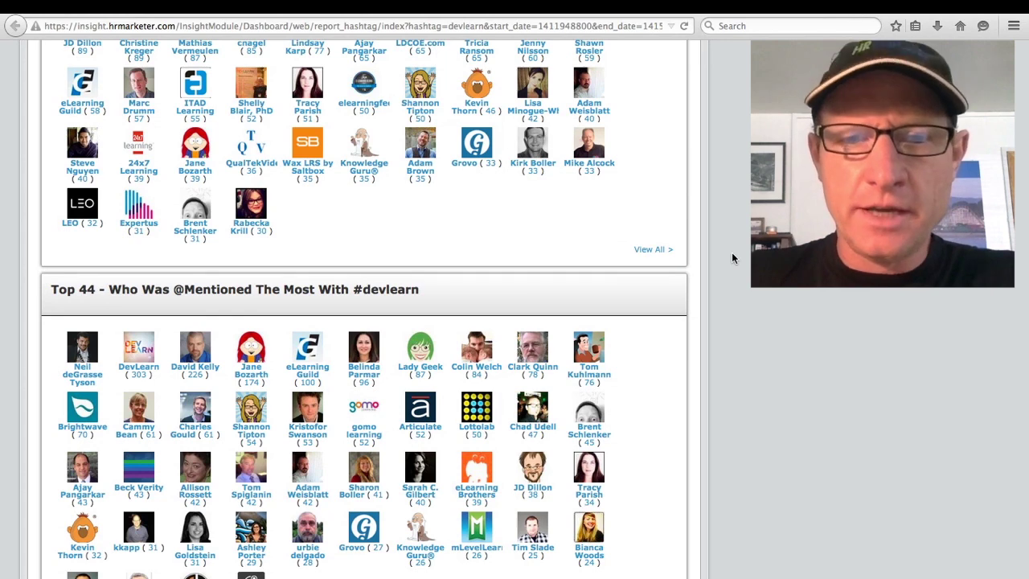
scroll(732, 252, "up", 5)
scroll(732, 257, "up", 12)
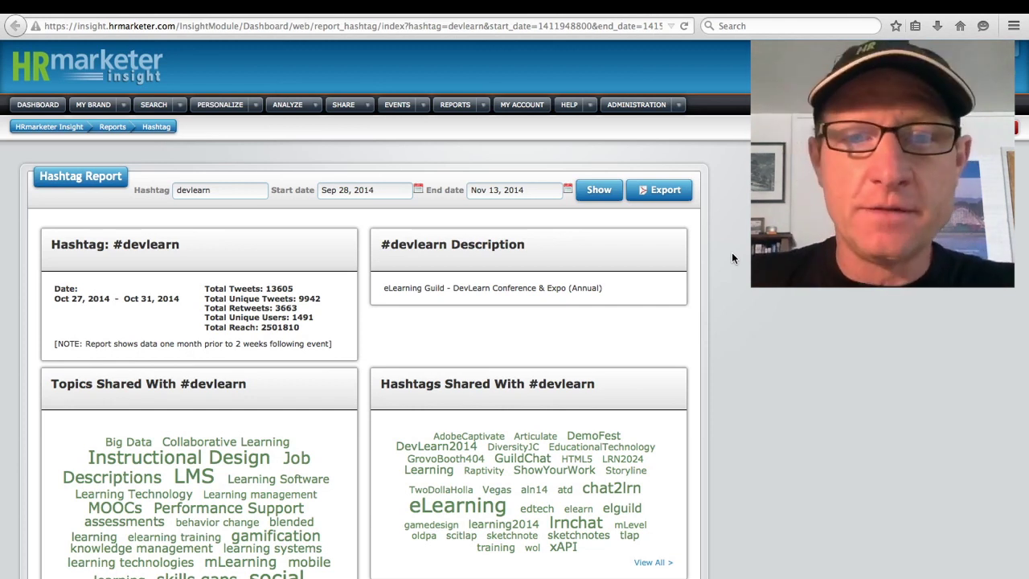
Step: Review the #devlearn report again, from the shared topics and hashtags through the popular content, domains, tweets and bio hashtags
scroll(611, 338, "down", 4)
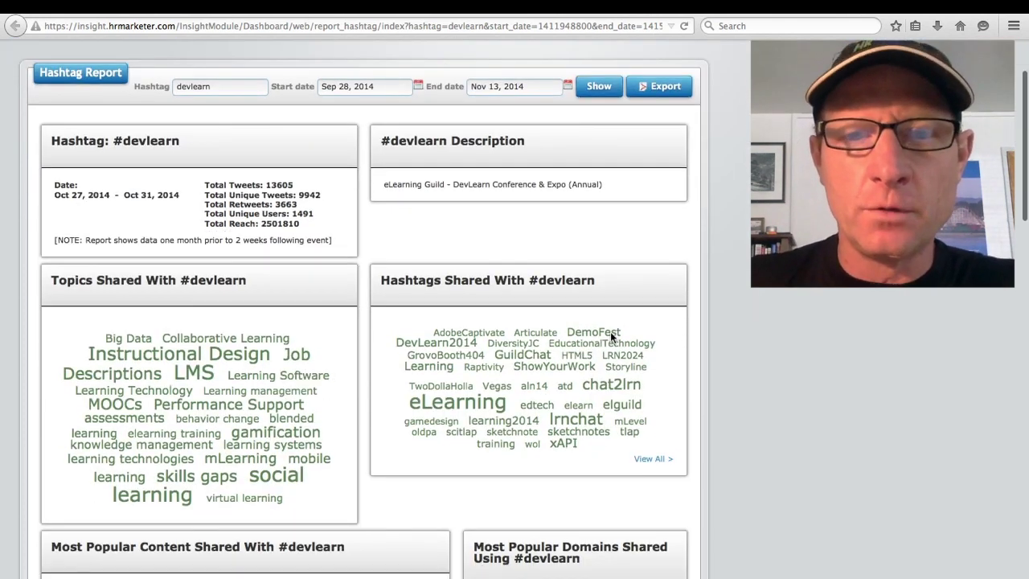
scroll(766, 321, "up", 2)
scroll(766, 323, "up", 2)
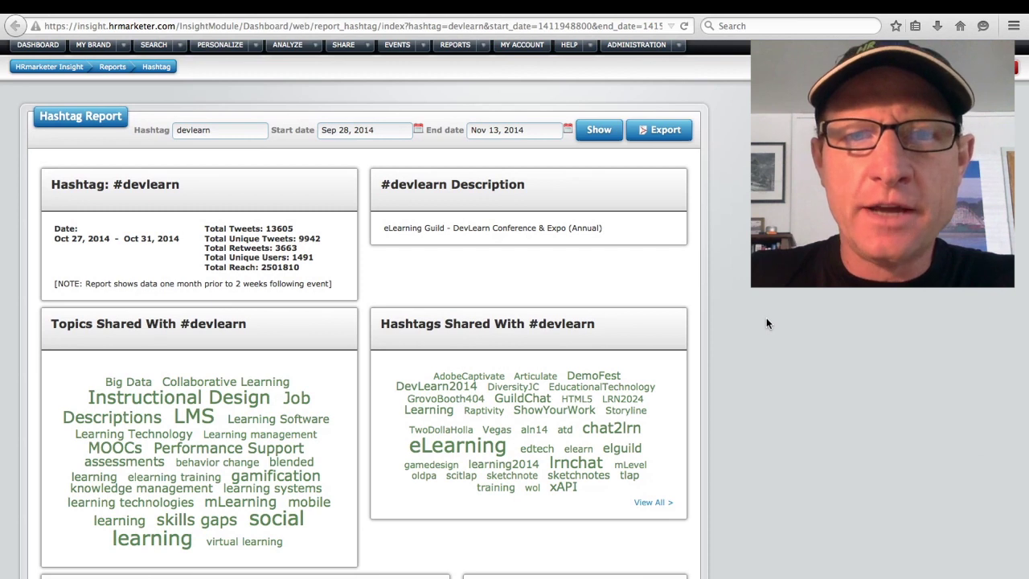
scroll(766, 323, "down", 5)
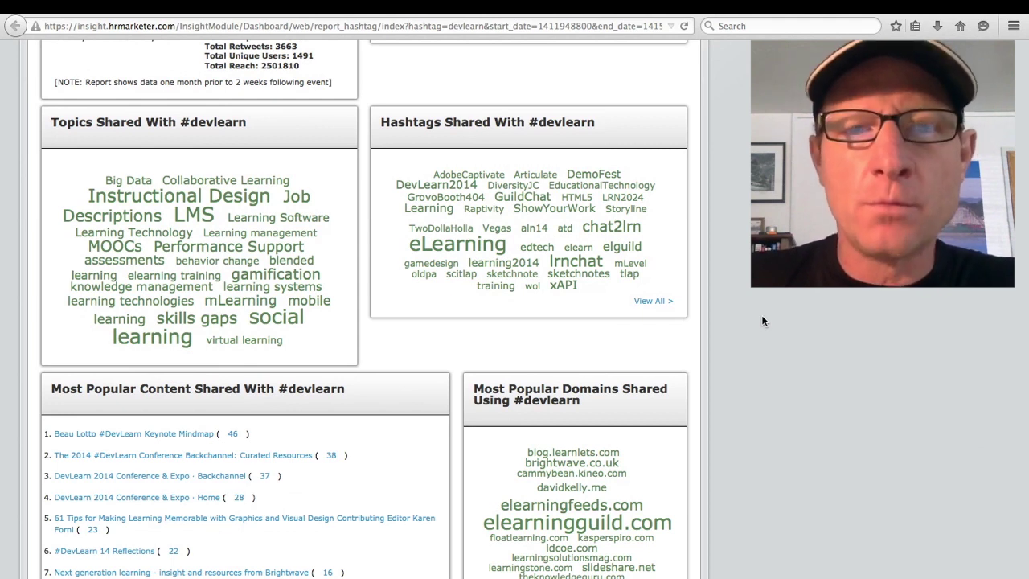
scroll(680, 307, "down", 10)
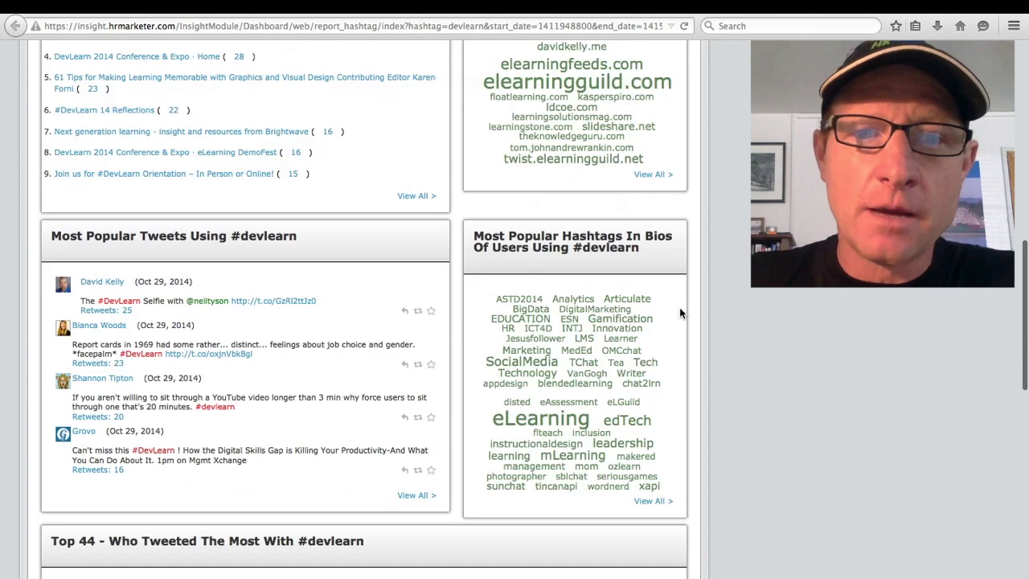
scroll(679, 312, "down", 10)
scroll(680, 312, "up", 12)
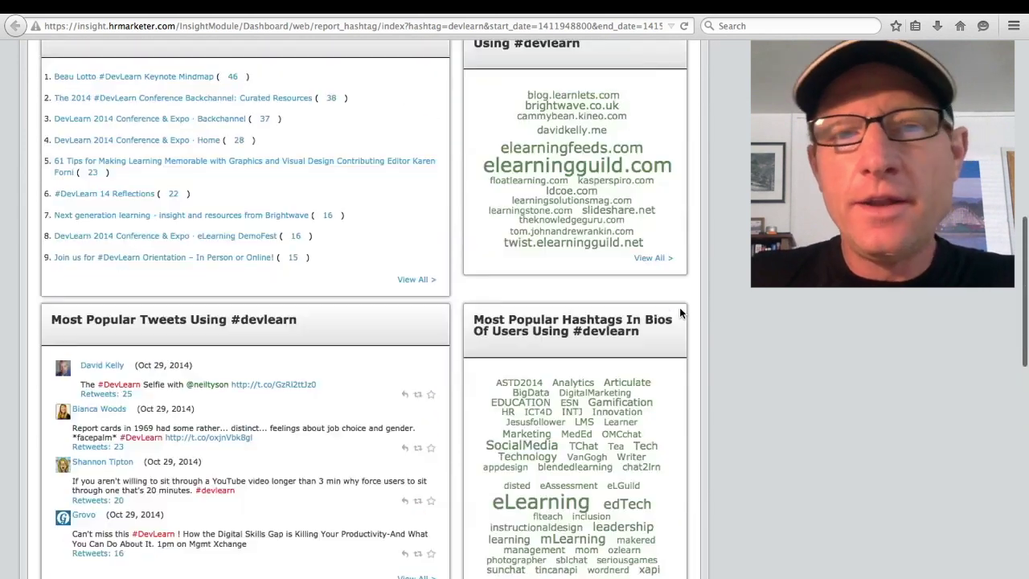
scroll(679, 312, "up", 15)
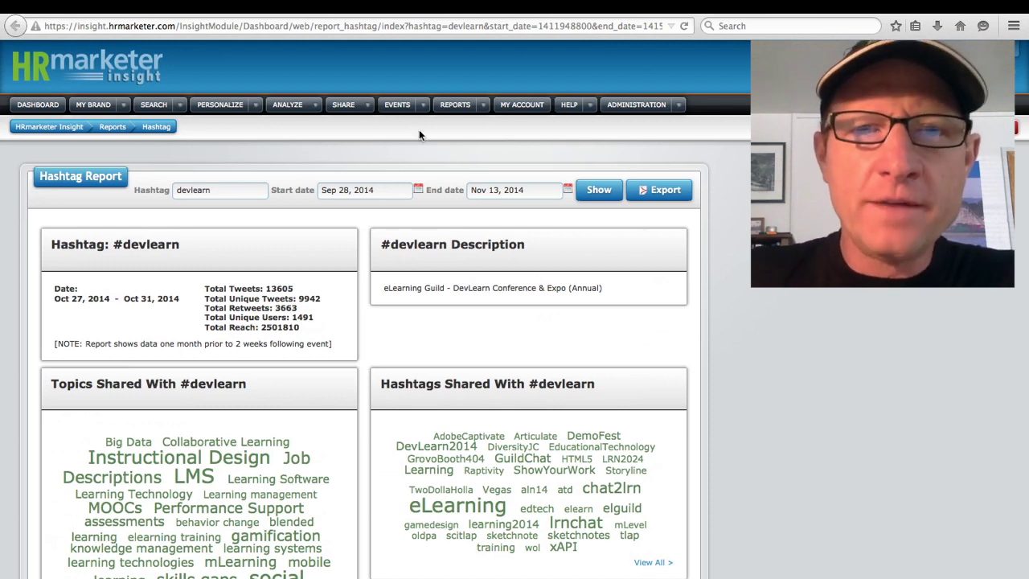
Step: Search Event Engagement for Twitter accounts with SPHR in their bio and review the conference hashtags they used
mouse_move(408, 109)
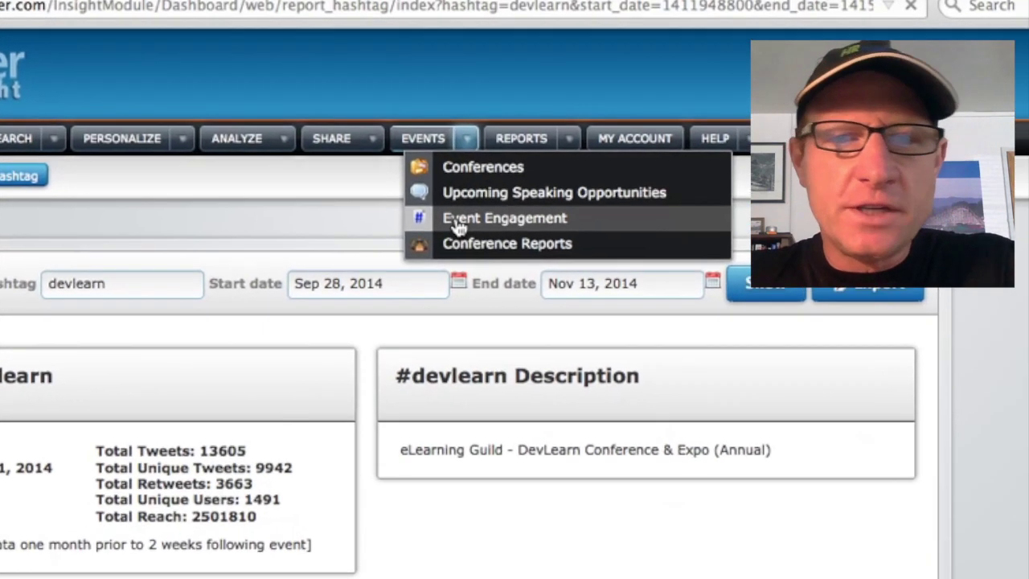
left_click(458, 221)
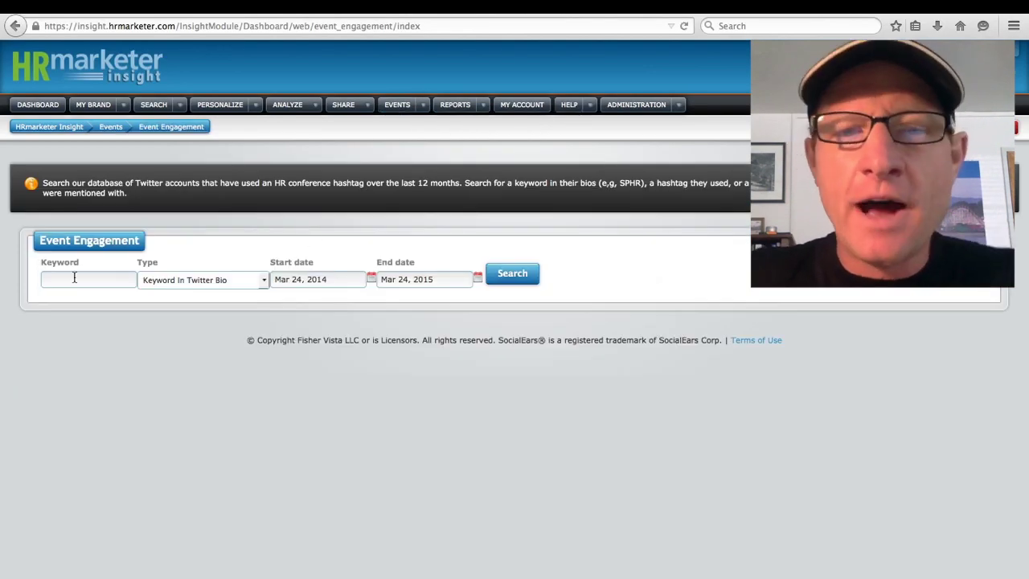
left_click(74, 277)
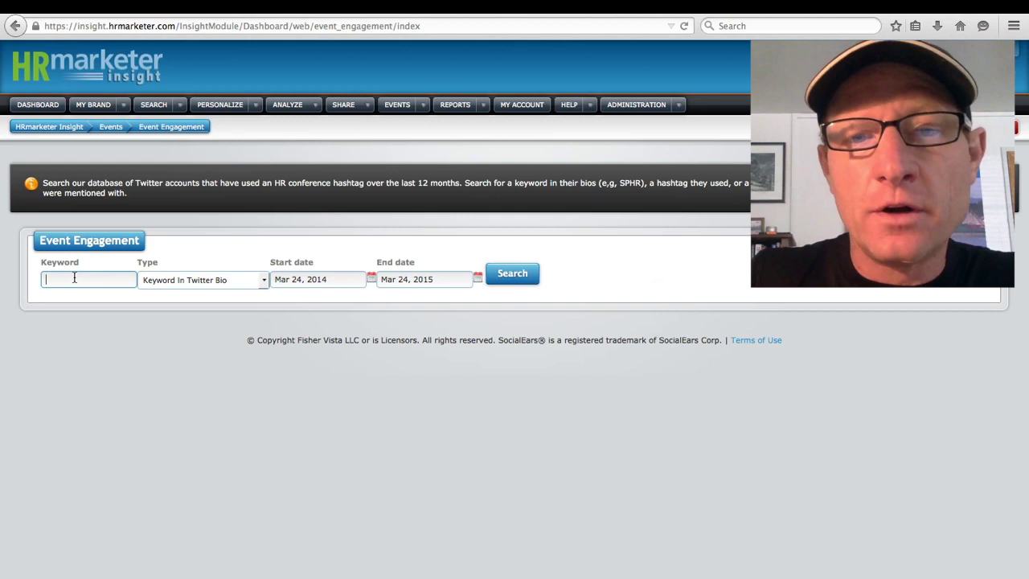
type("SPH")
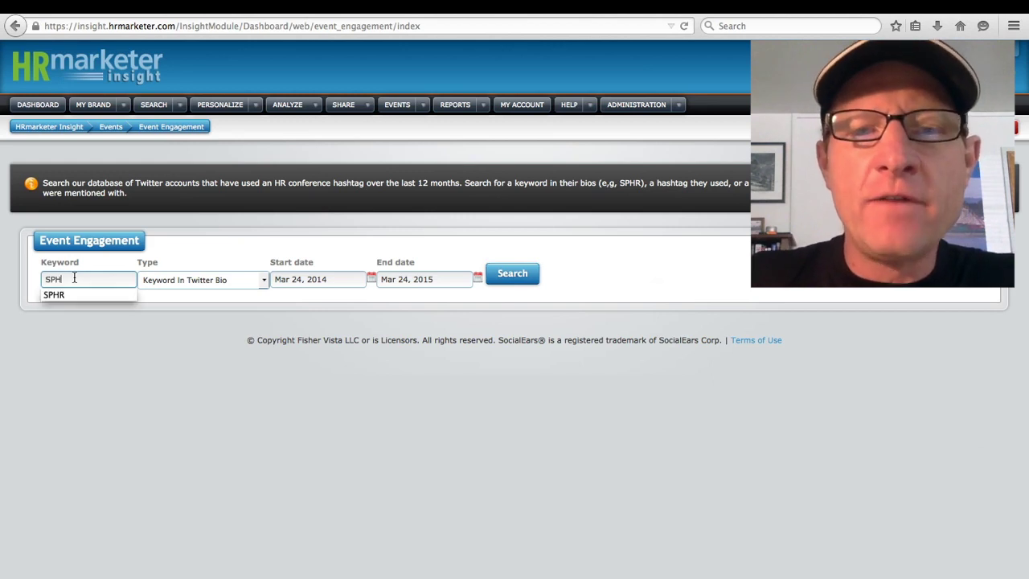
left_click(521, 274)
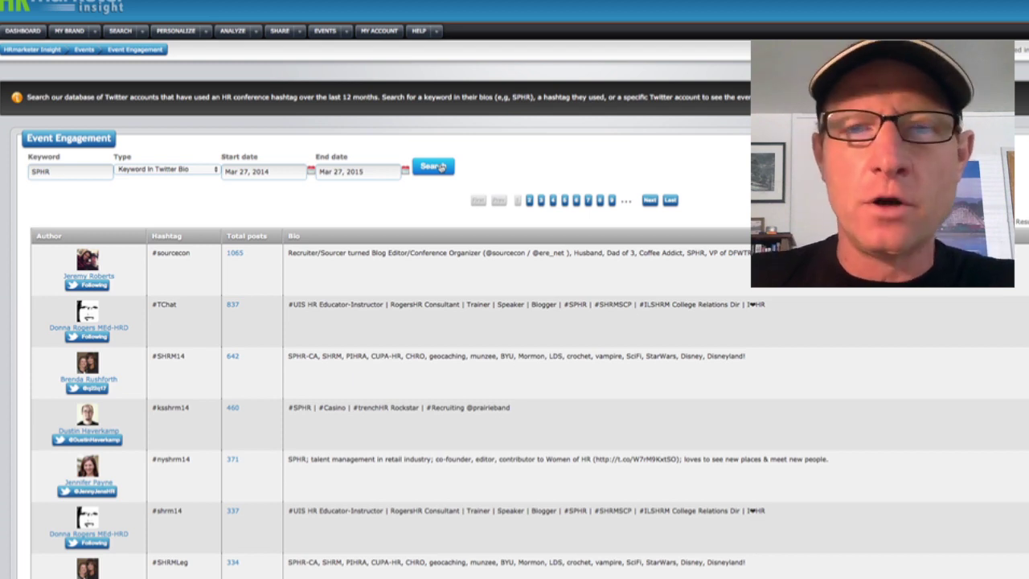
scroll(442, 167, "down", 3)
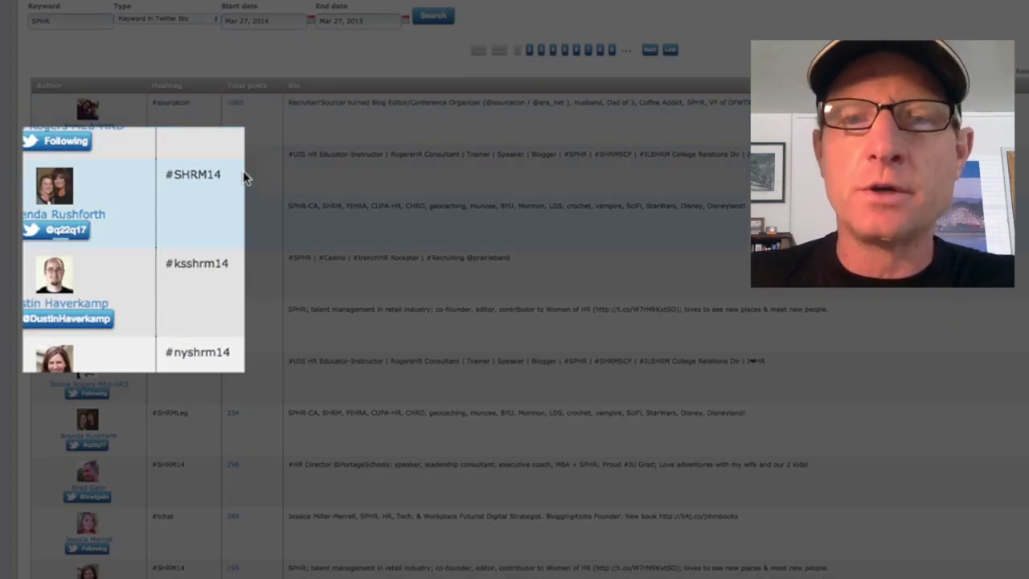
scroll(241, 190, "down", 3)
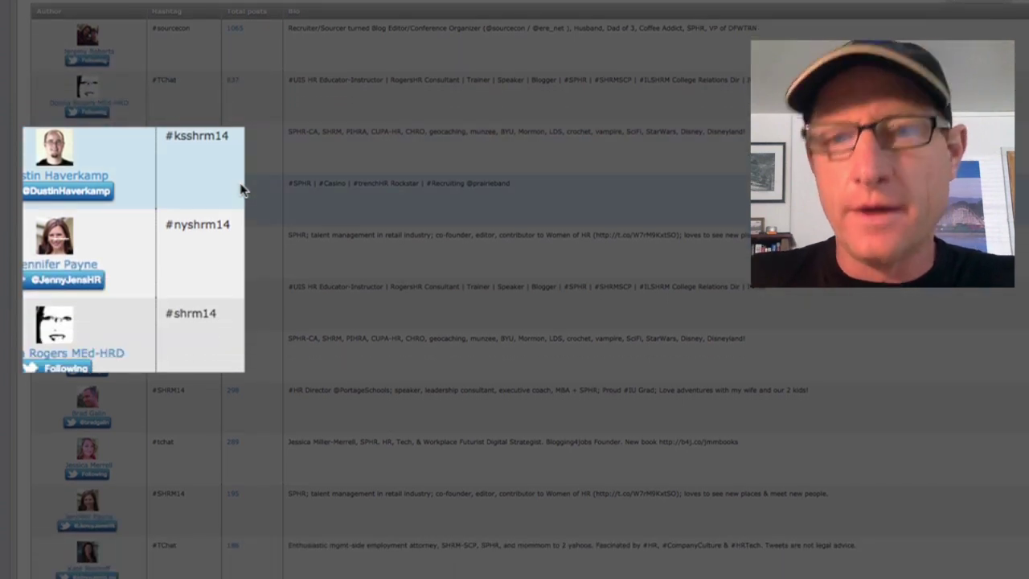
scroll(241, 190, "down", 4)
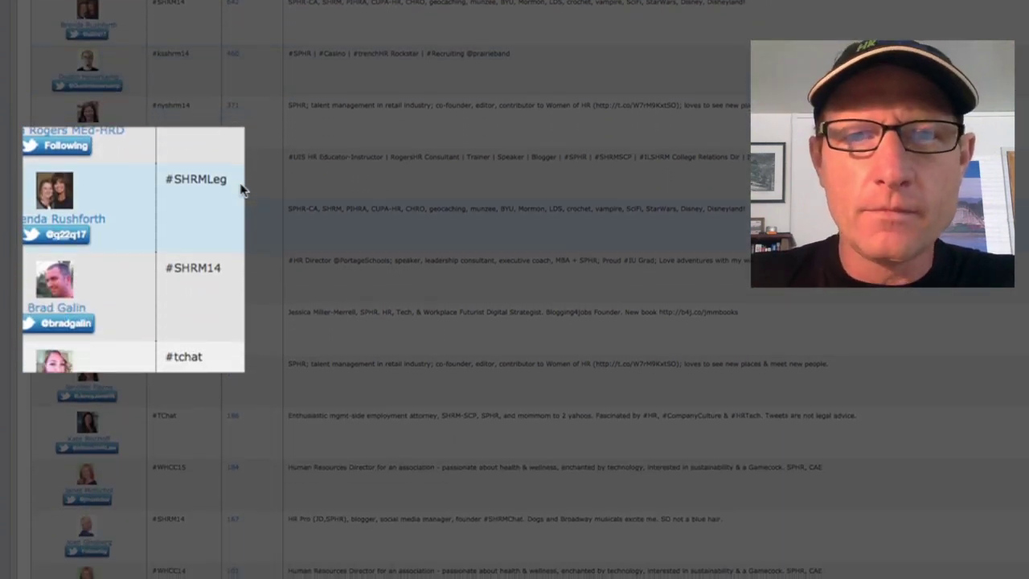
scroll(241, 190, "down", 6)
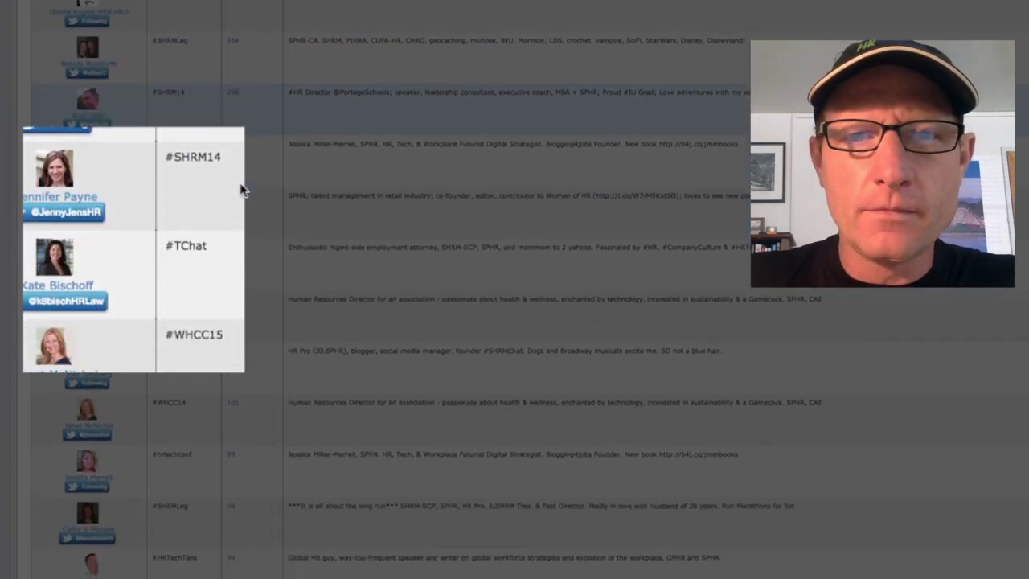
scroll(195, 215, "down", 4)
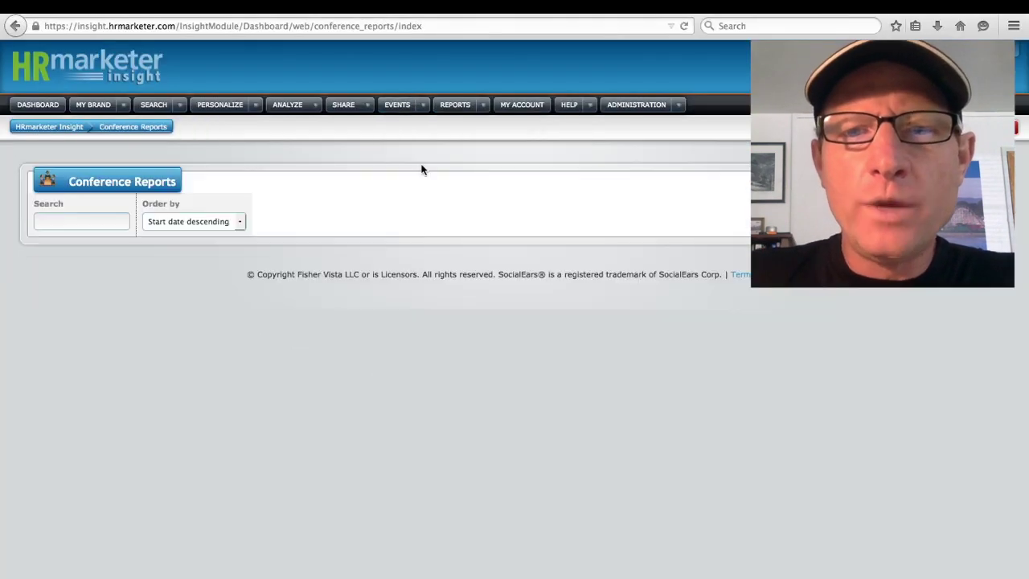
Step: Browse the Conference Reports list of hashtags, dates and conference names in descending start date order
scroll(117, 356, "down", 2)
scroll(118, 356, "down", 8)
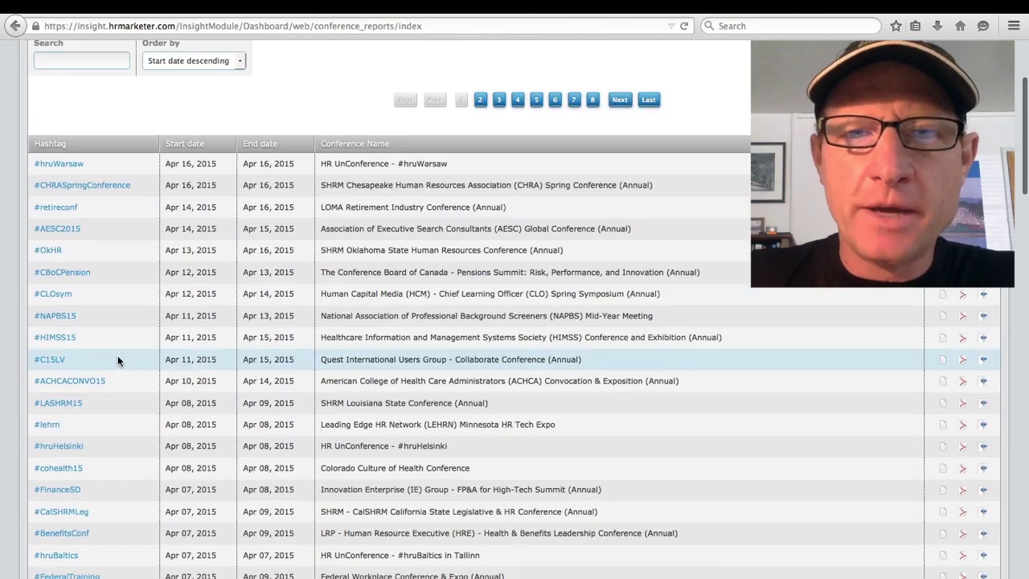
scroll(268, 249, "up", 3)
scroll(268, 249, "up", 8)
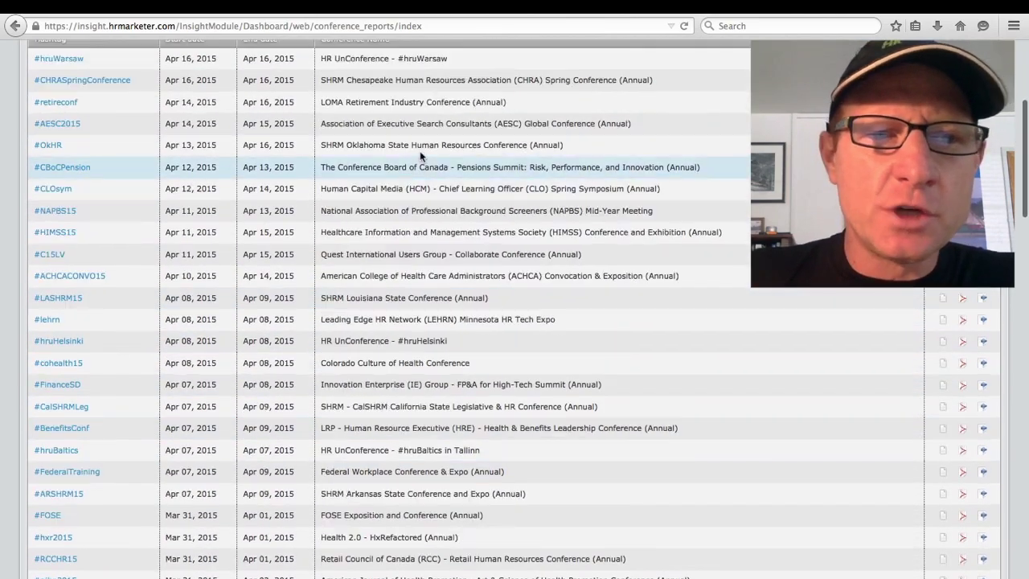
Step: Open Event Engagement and search for the keyword Learning in Twitter bios
left_click(422, 104)
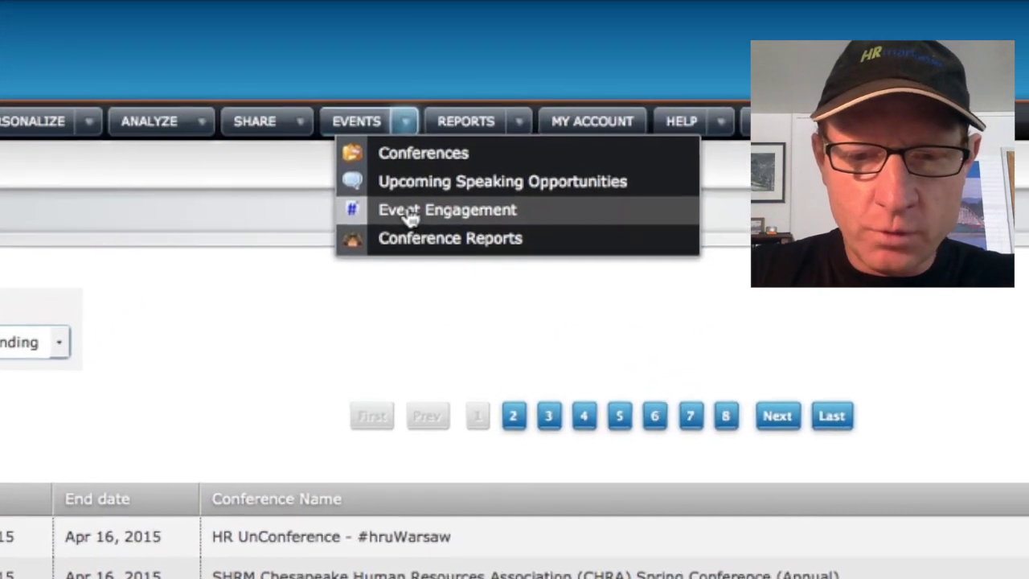
left_click(411, 208)
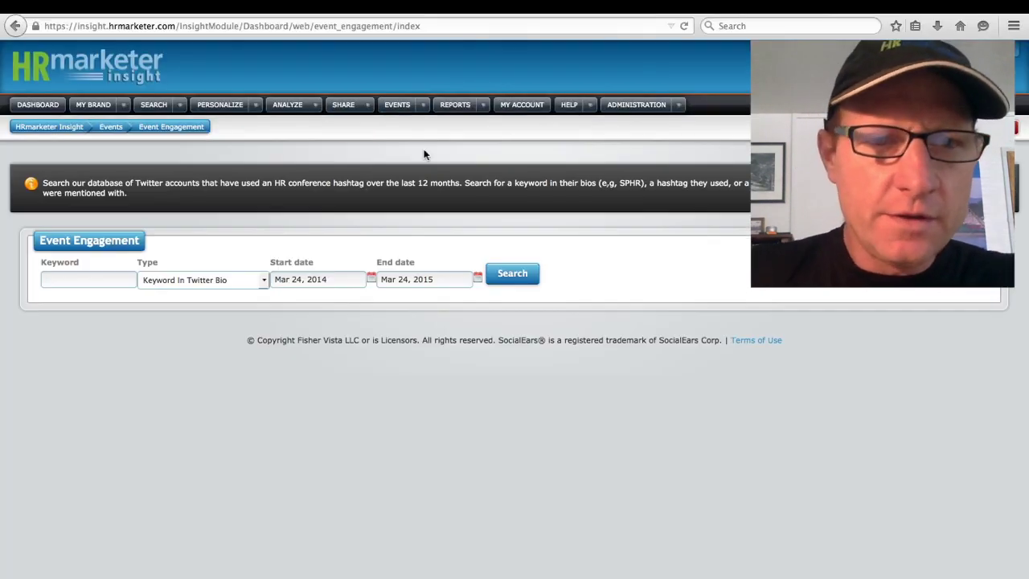
left_click(73, 279)
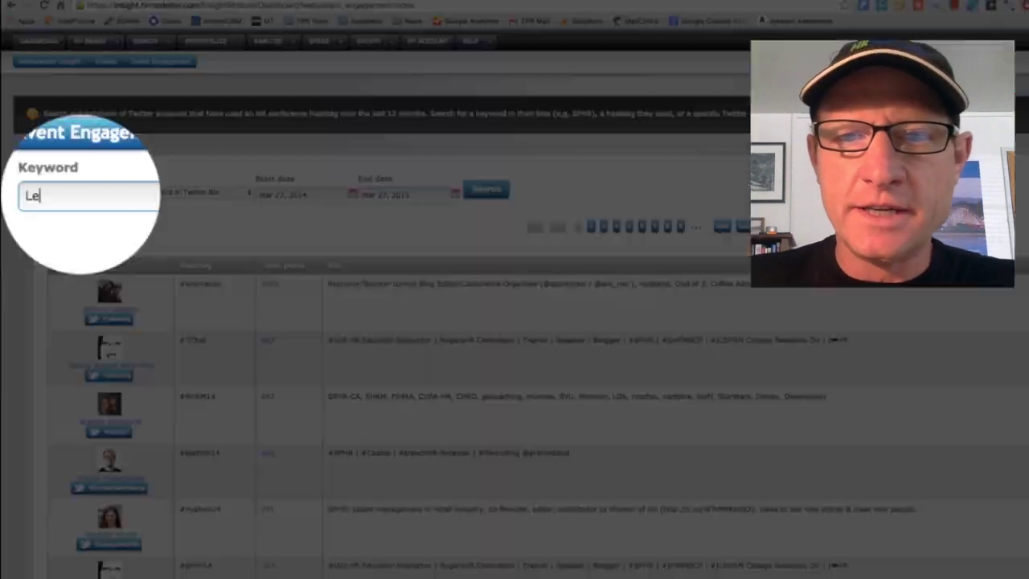
type("arning")
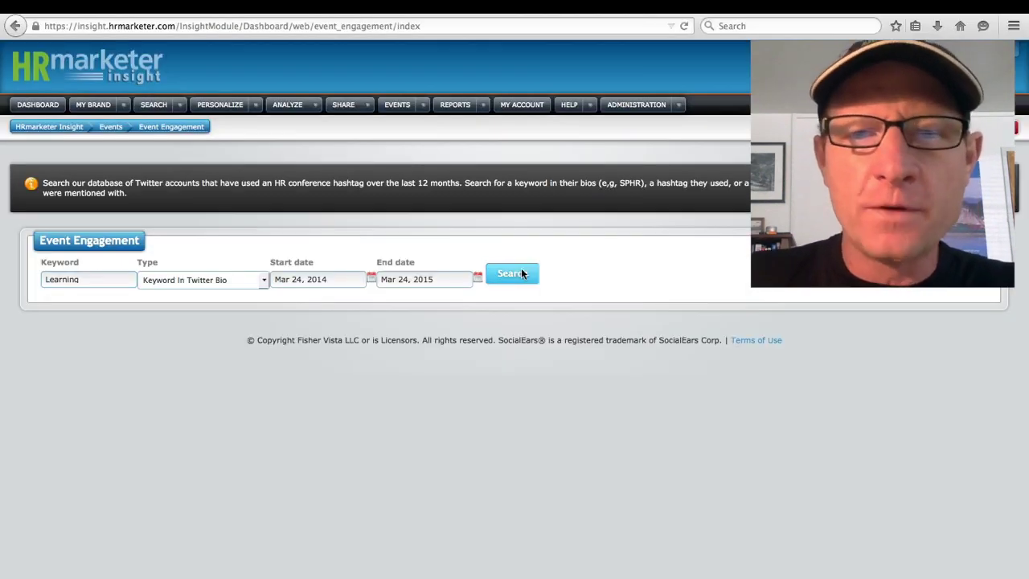
left_click(521, 272)
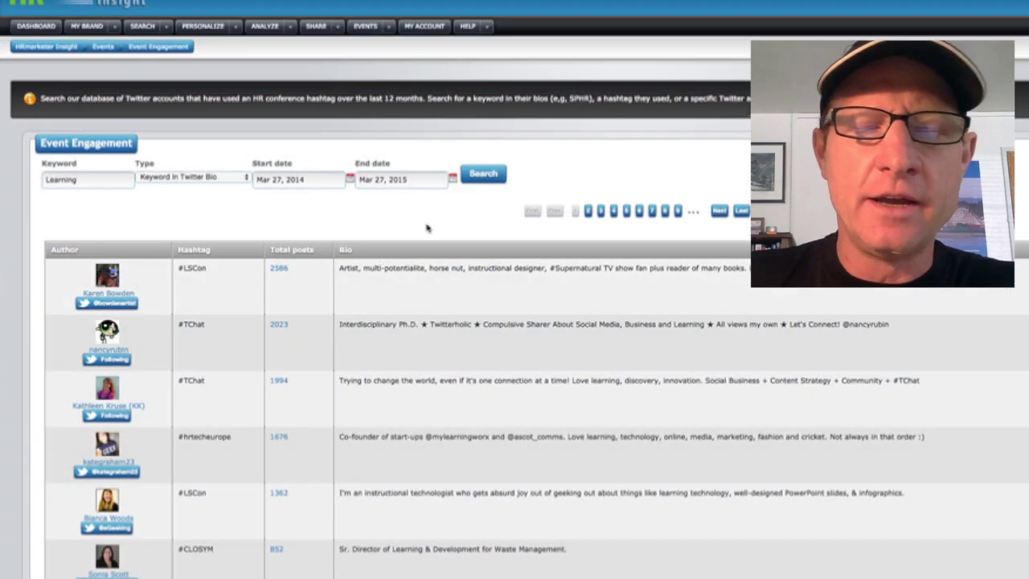
Step: Examine the authors, conference hashtags, post totals and bios in the Learning results, then return to the search form
scroll(379, 321, "down", 2)
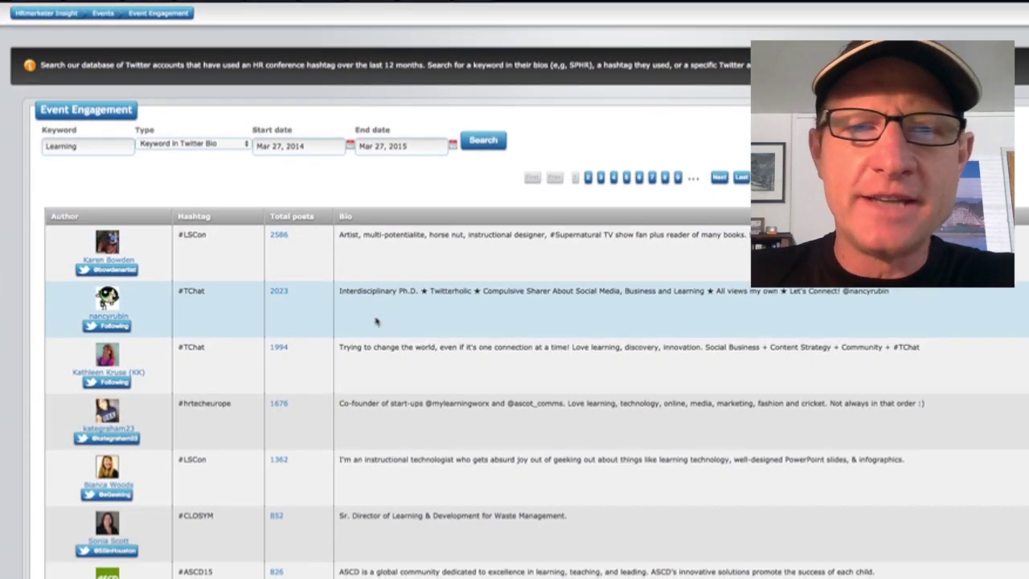
scroll(376, 321, "down", 1)
scroll(375, 321, "down", 4)
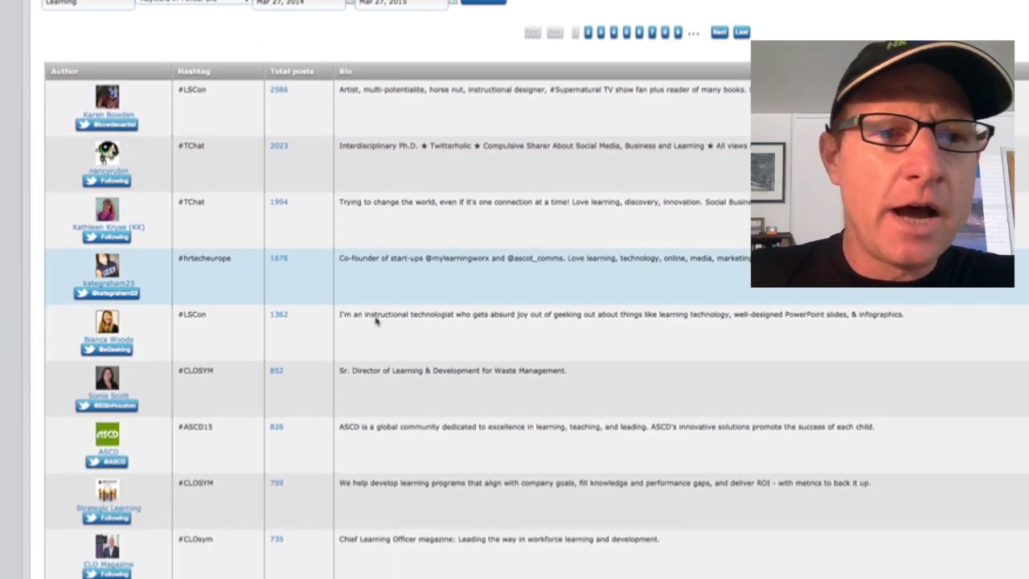
scroll(376, 317, "down", 4)
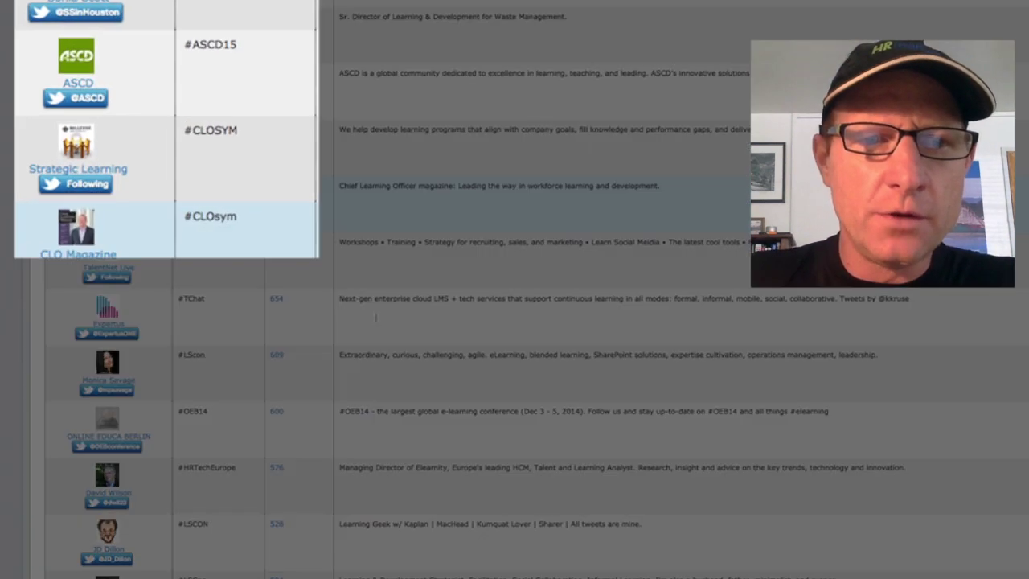
scroll(375, 318, "down", 2)
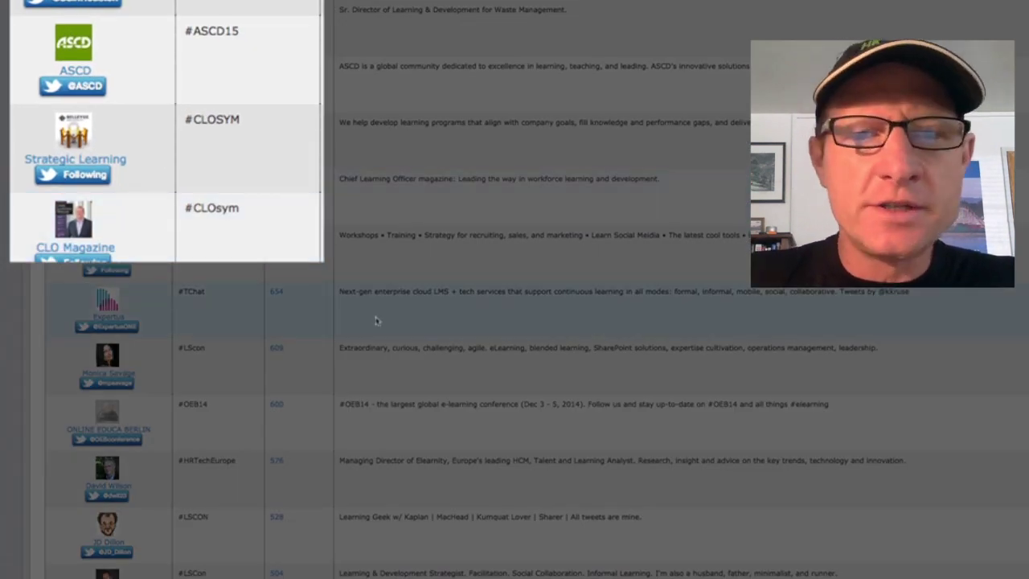
scroll(376, 321, "down", 3)
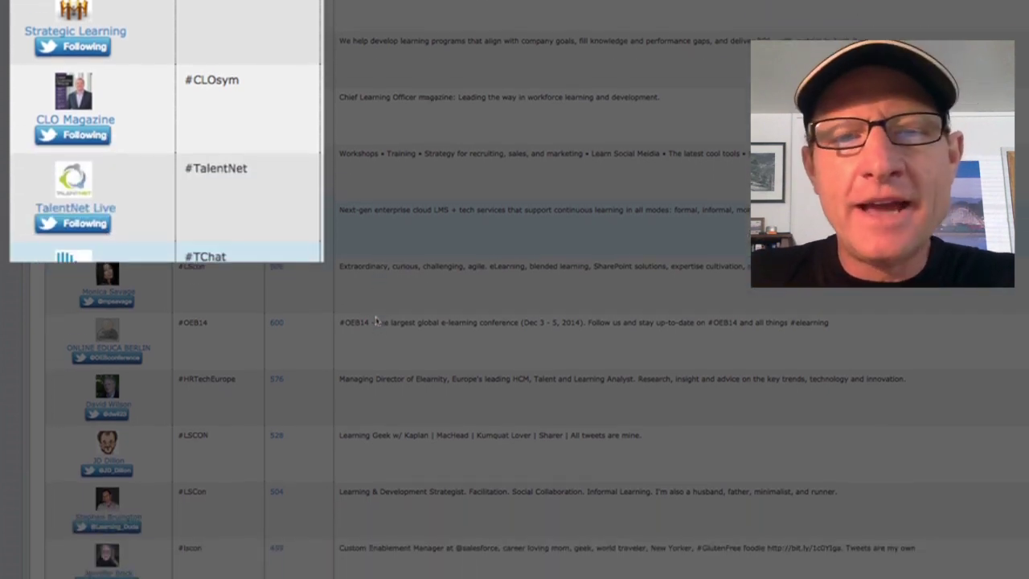
scroll(375, 321, "down", 3)
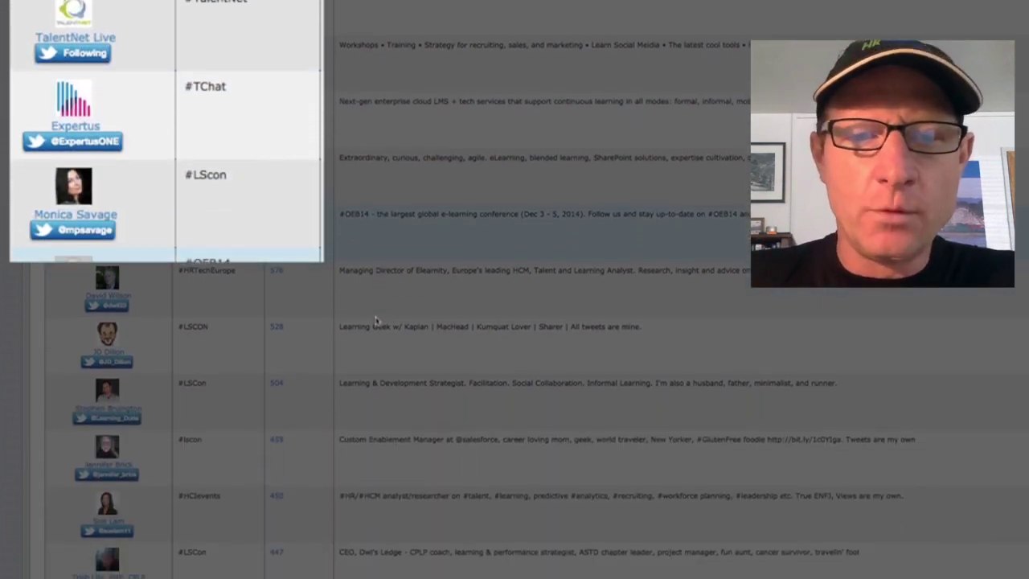
scroll(376, 321, "down", 6)
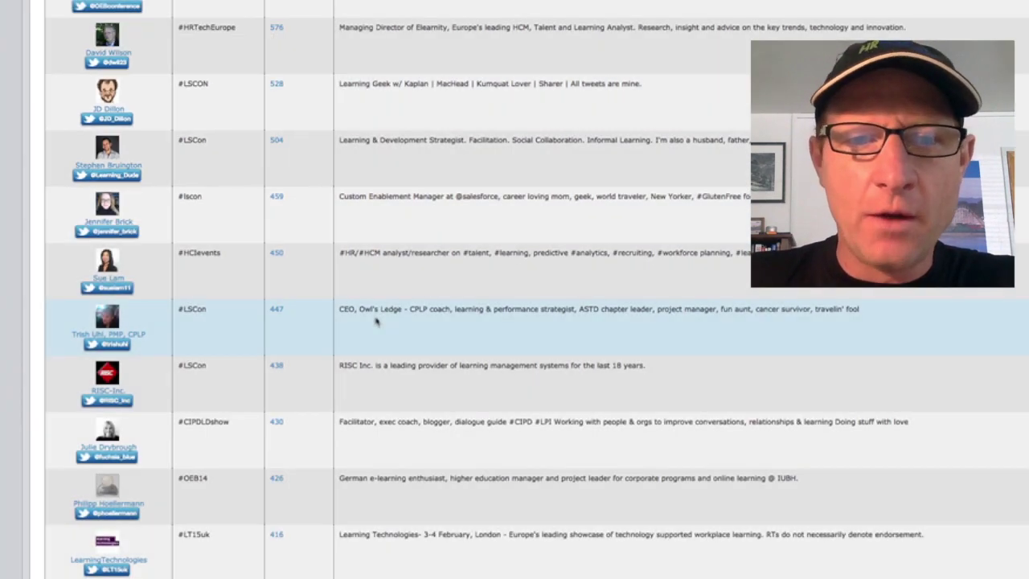
scroll(376, 321, "up", 10)
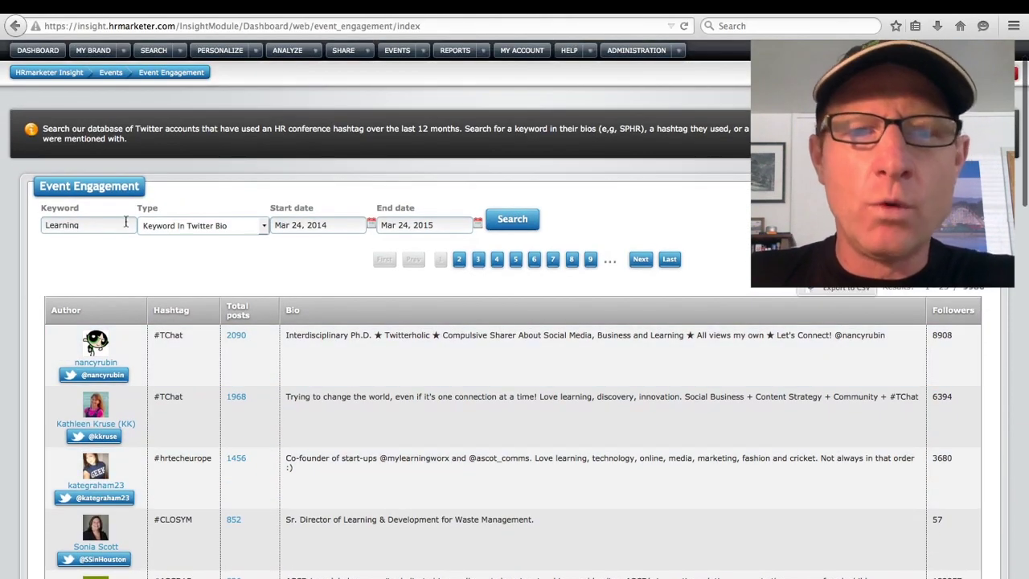
Step: Check the search types offered for Event Engagement, keep Keyword In Twitter Bio and return to the start of the results
left_click(264, 226)
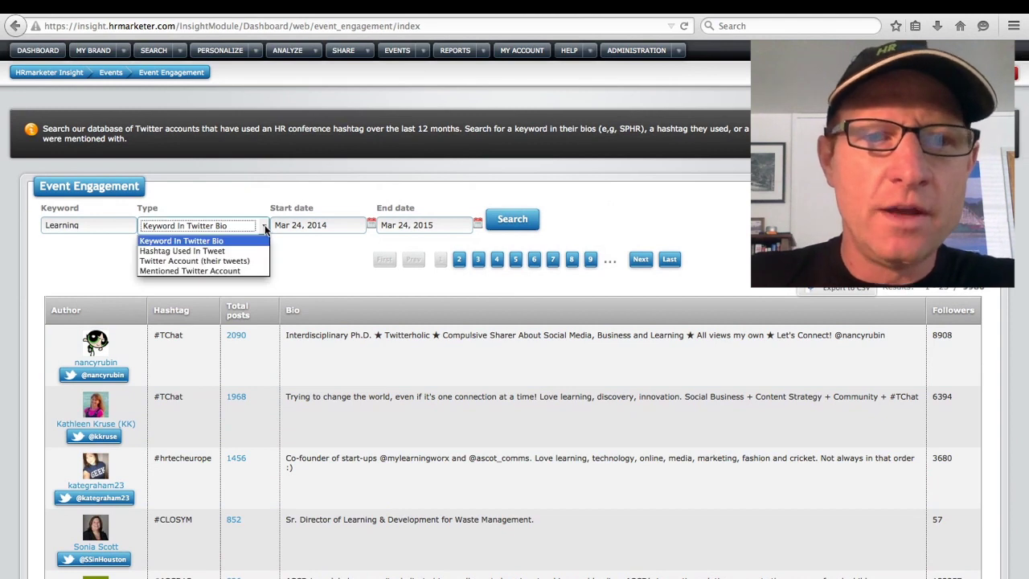
left_click(264, 225)
scroll(711, 229, "up", 1)
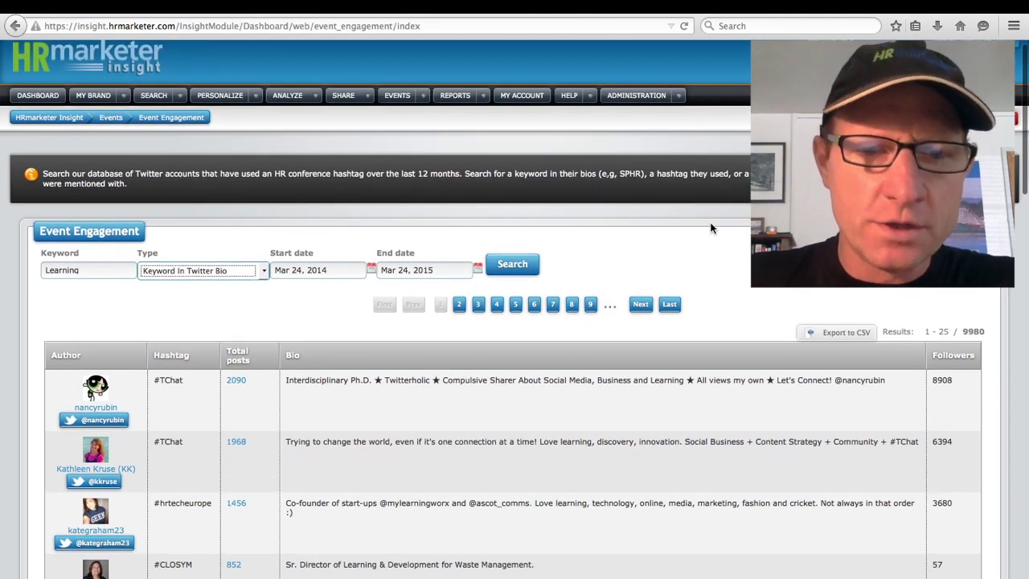
scroll(675, 232, "up", 1)
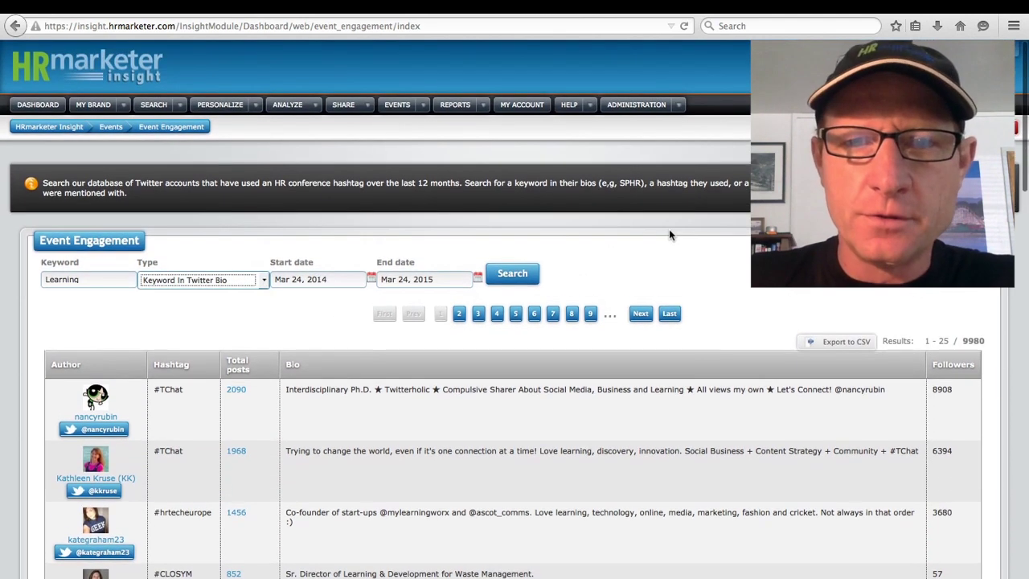